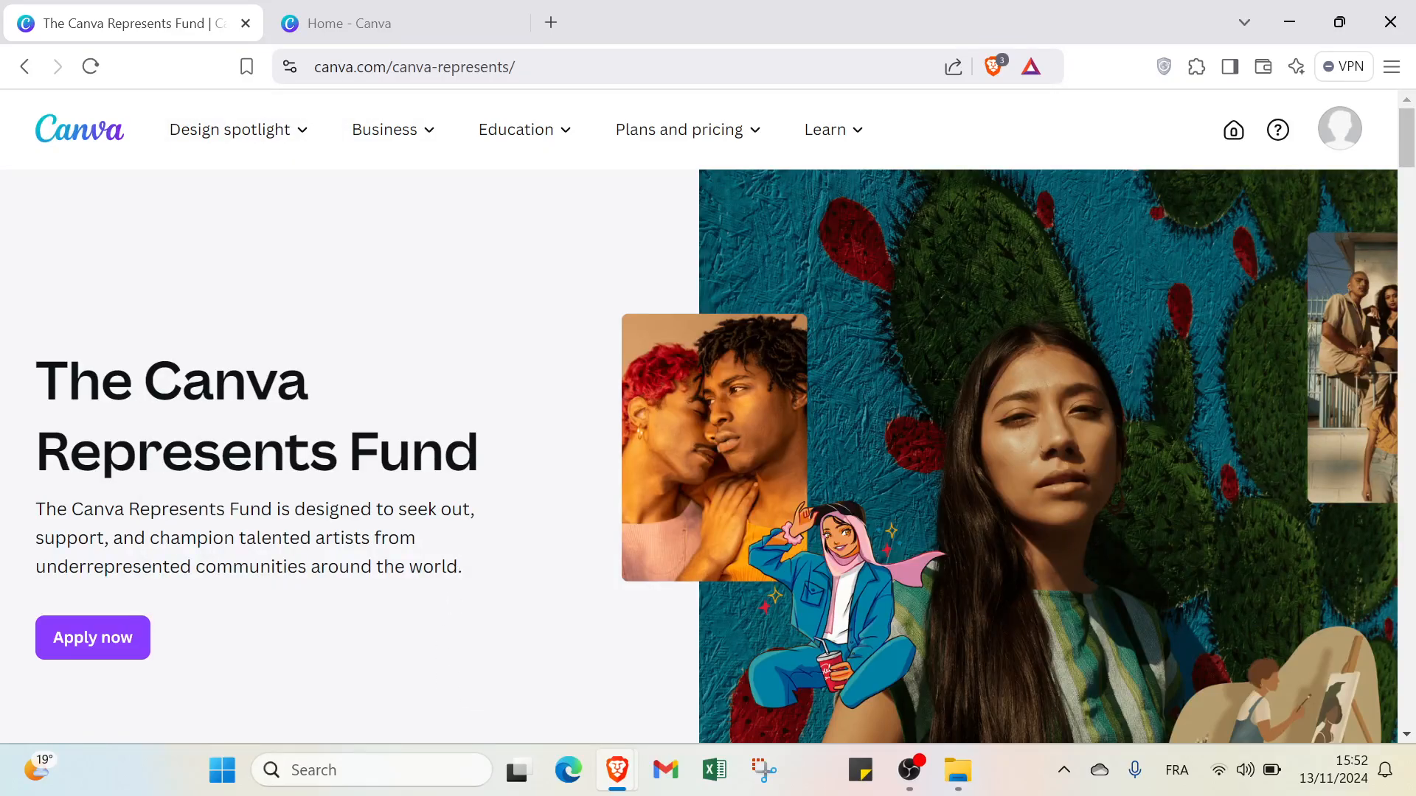
- Read through the Canva Represents Fund page down to the featured artists under Meet the artists
scroll(449, 468, down, 4)
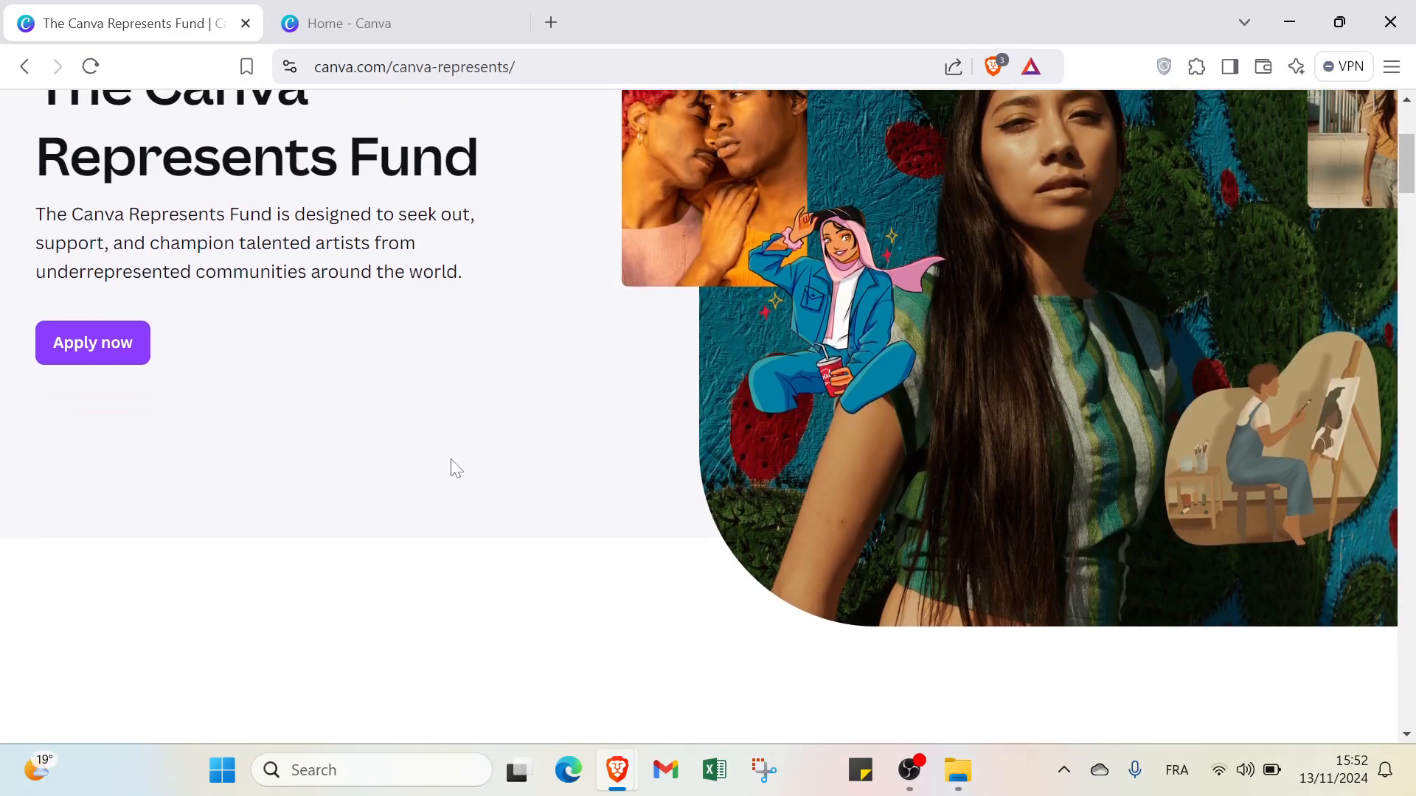
scroll(453, 468, down, 4)
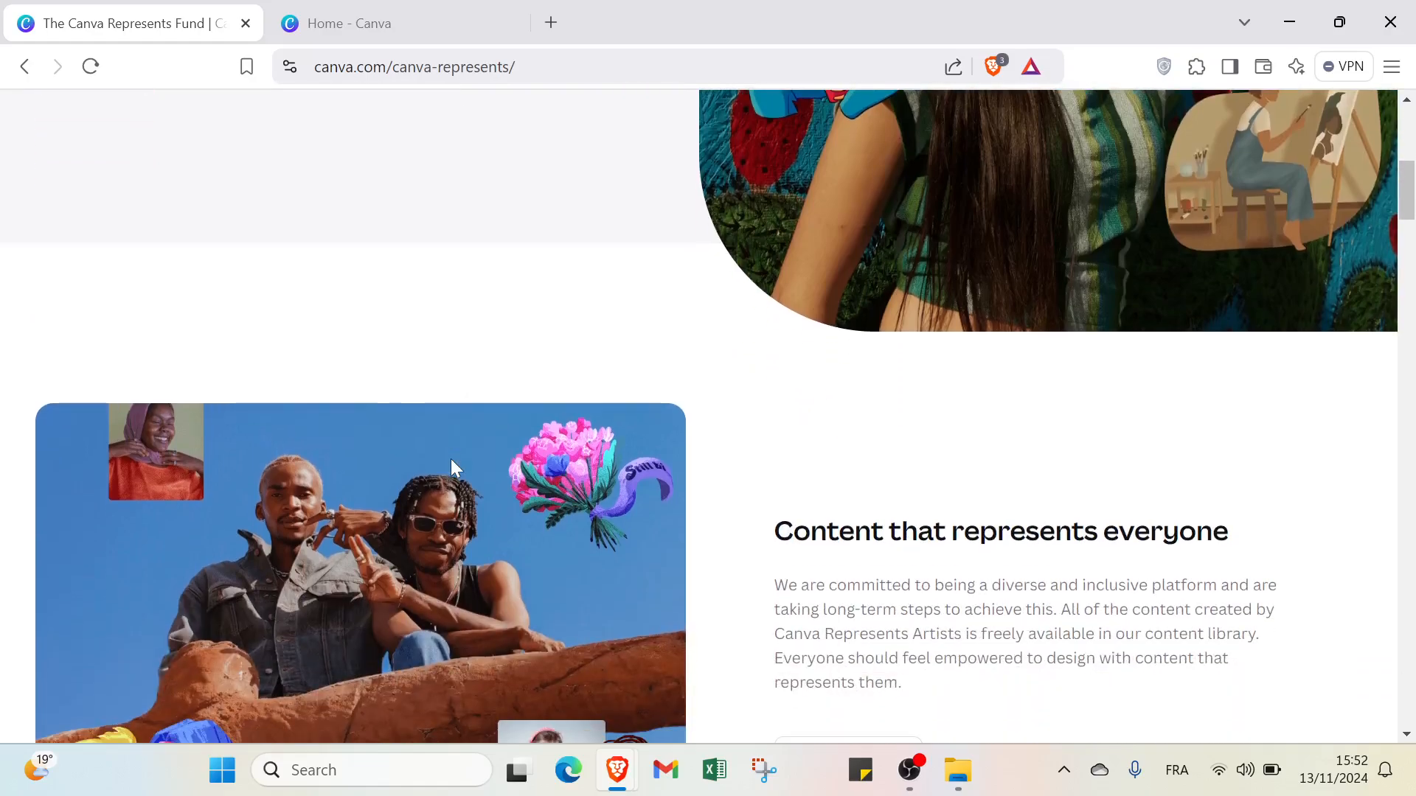
scroll(453, 466, down, 3)
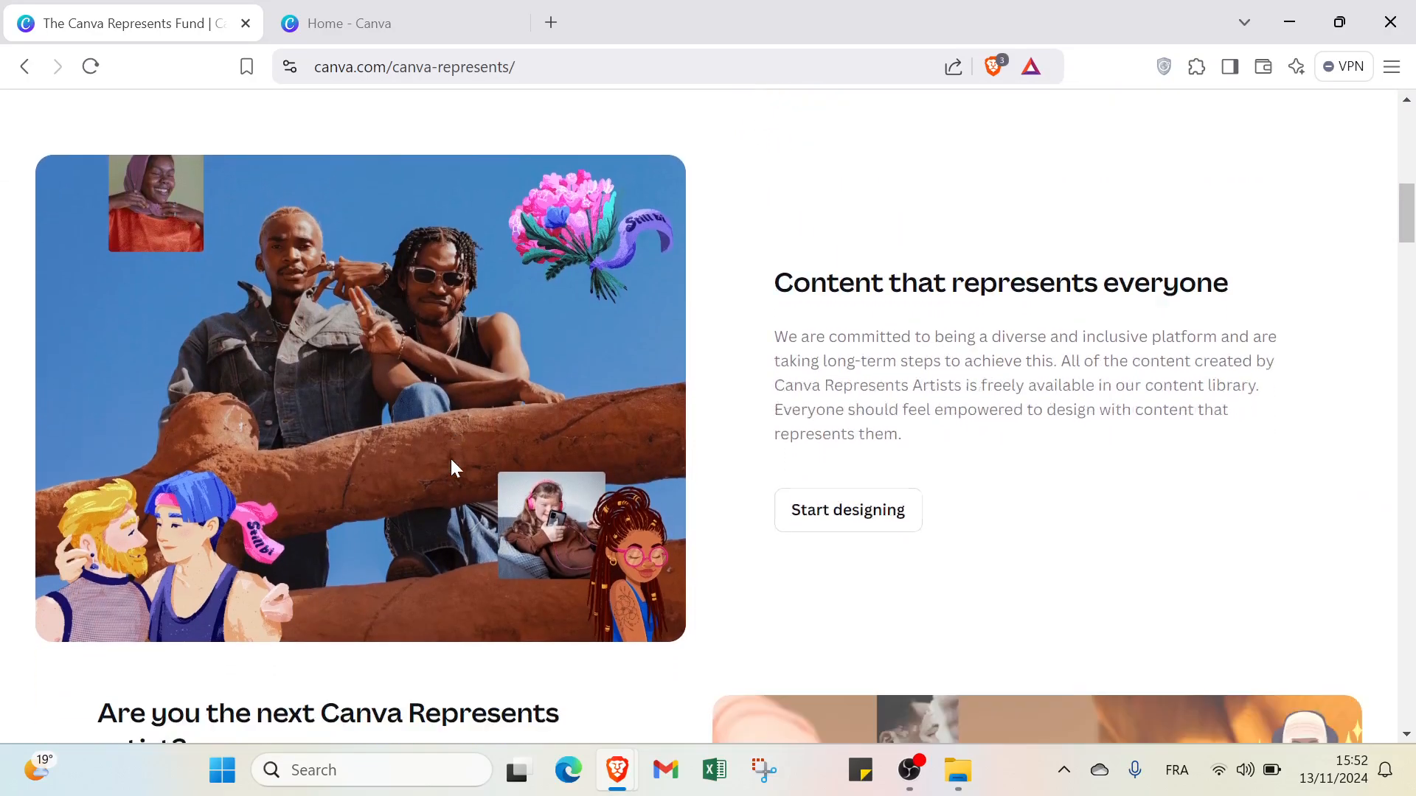
scroll(452, 467, down, 6)
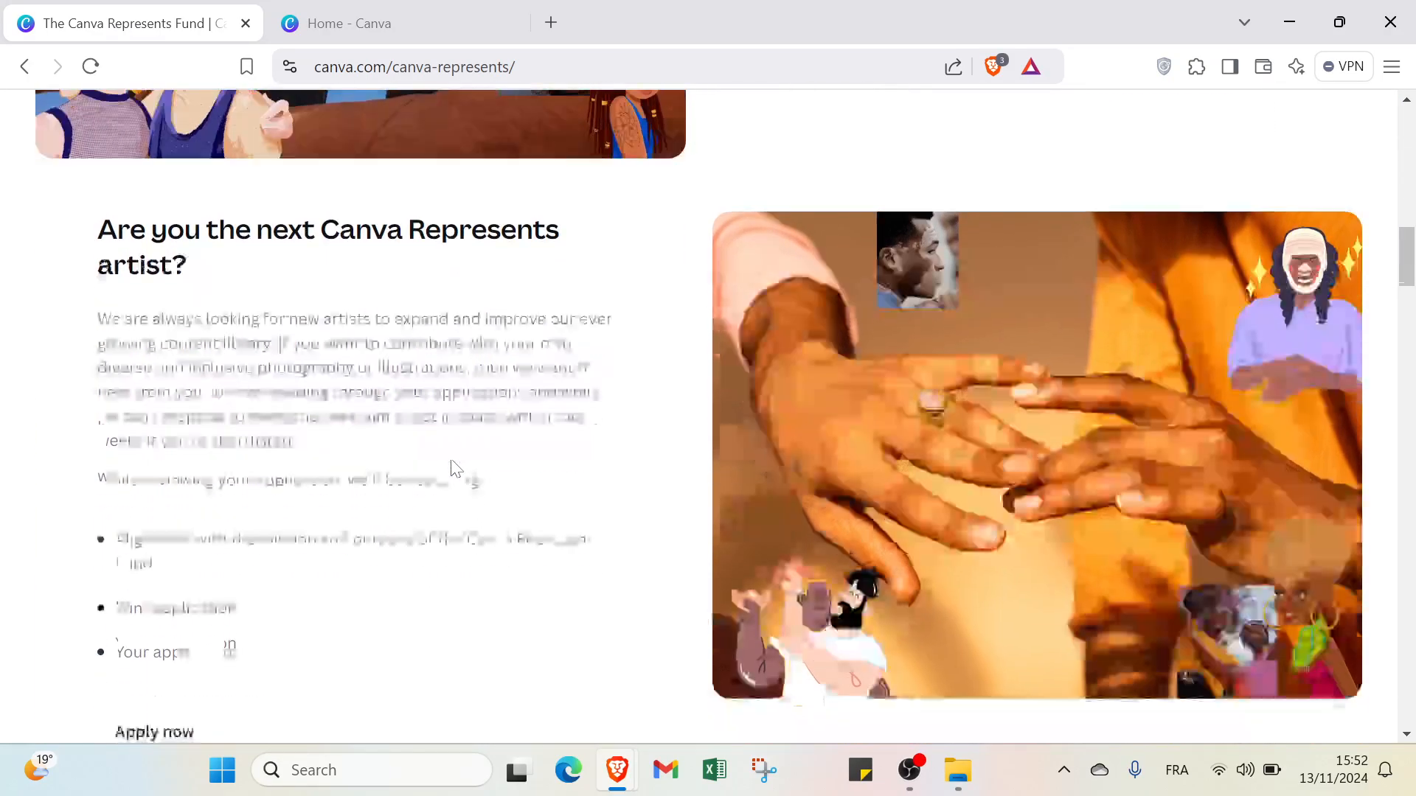
scroll(454, 468, down, 4)
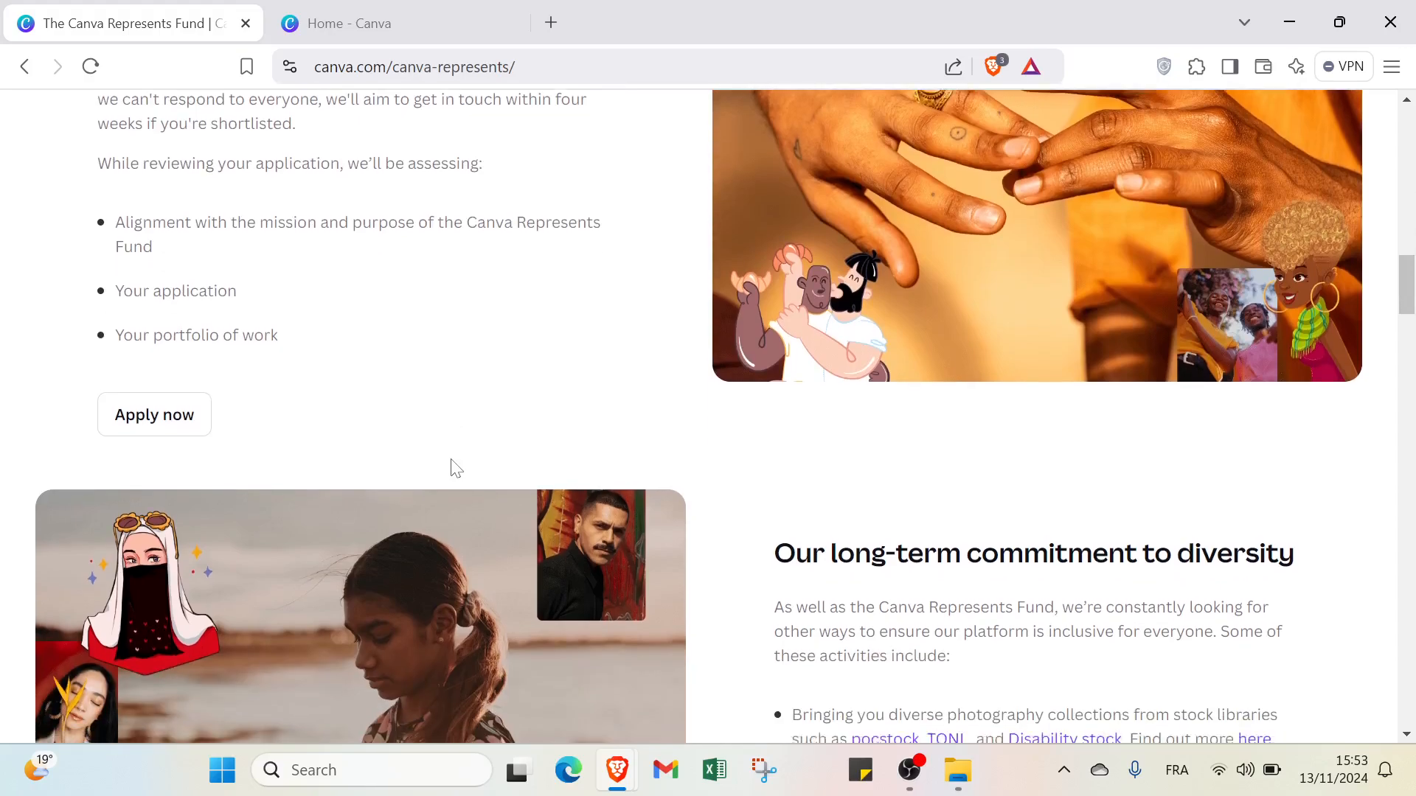
scroll(455, 468, down, 4)
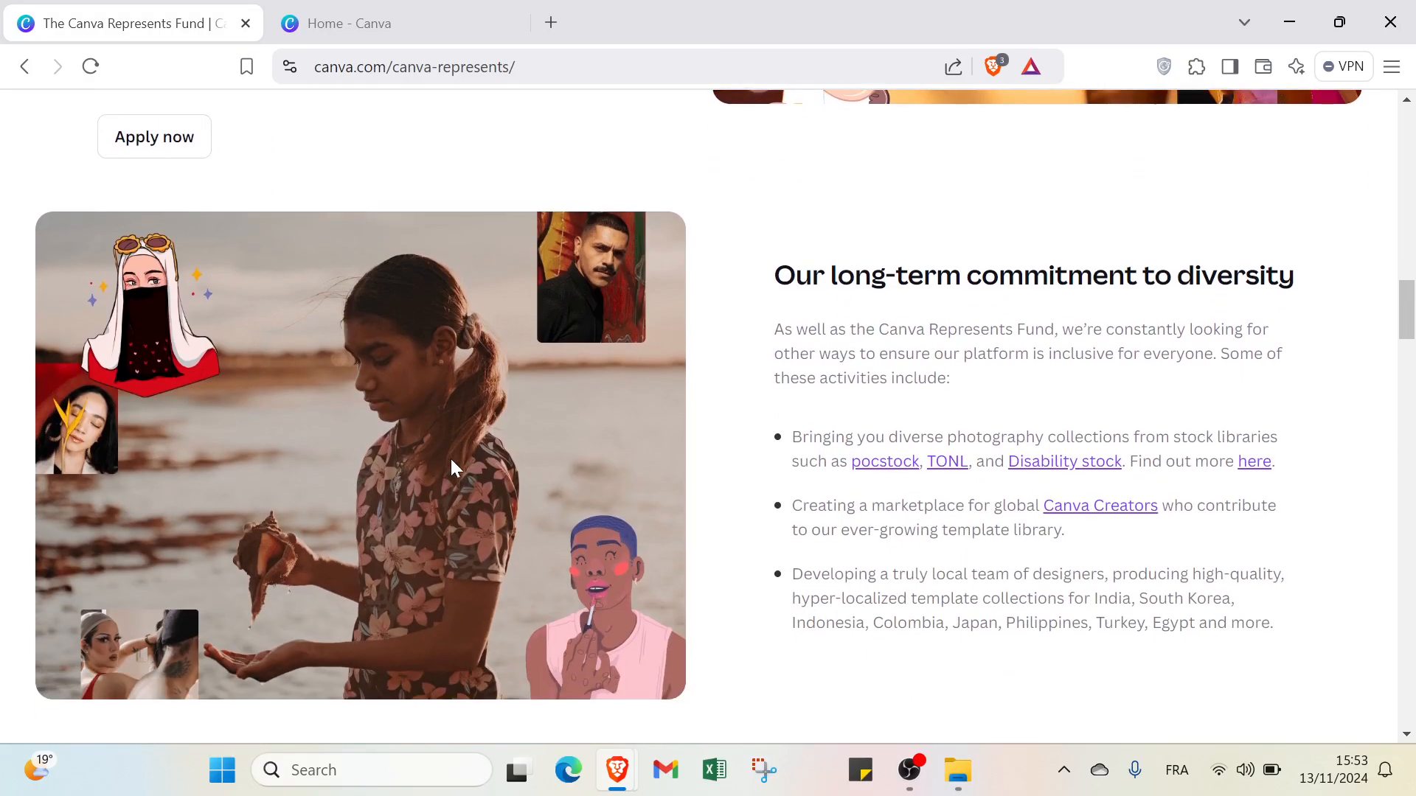
scroll(452, 465, down, 3)
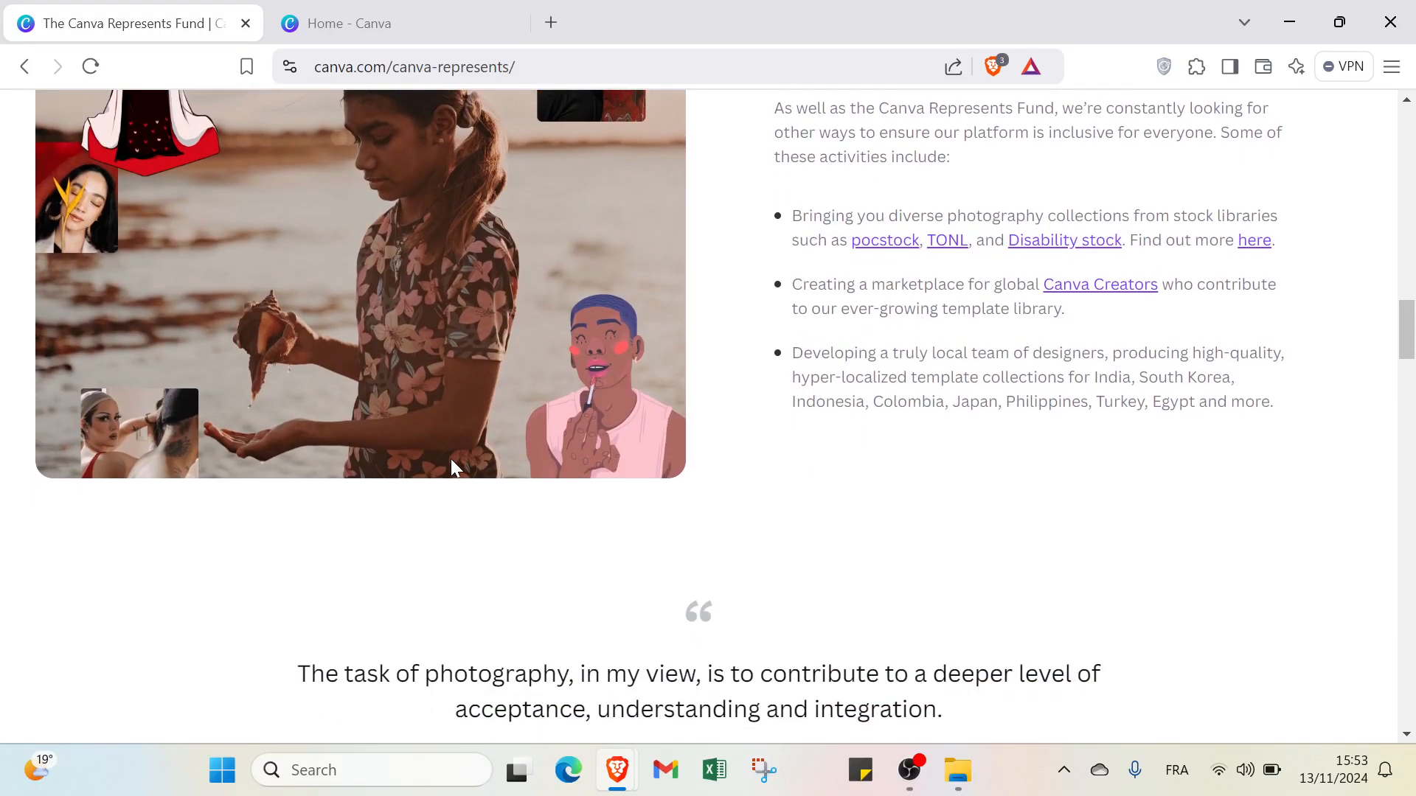
scroll(452, 466, down, 4)
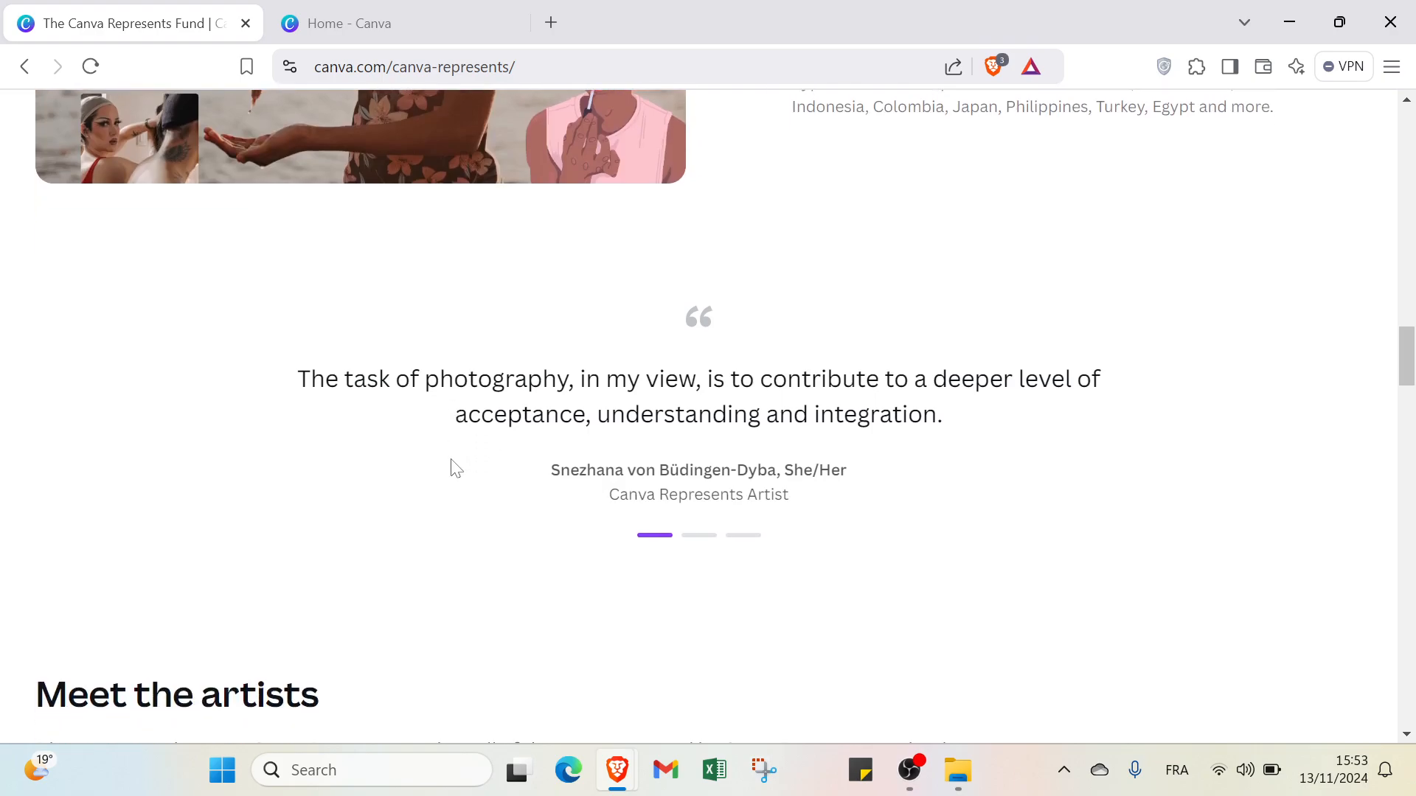
scroll(455, 468, down, 5)
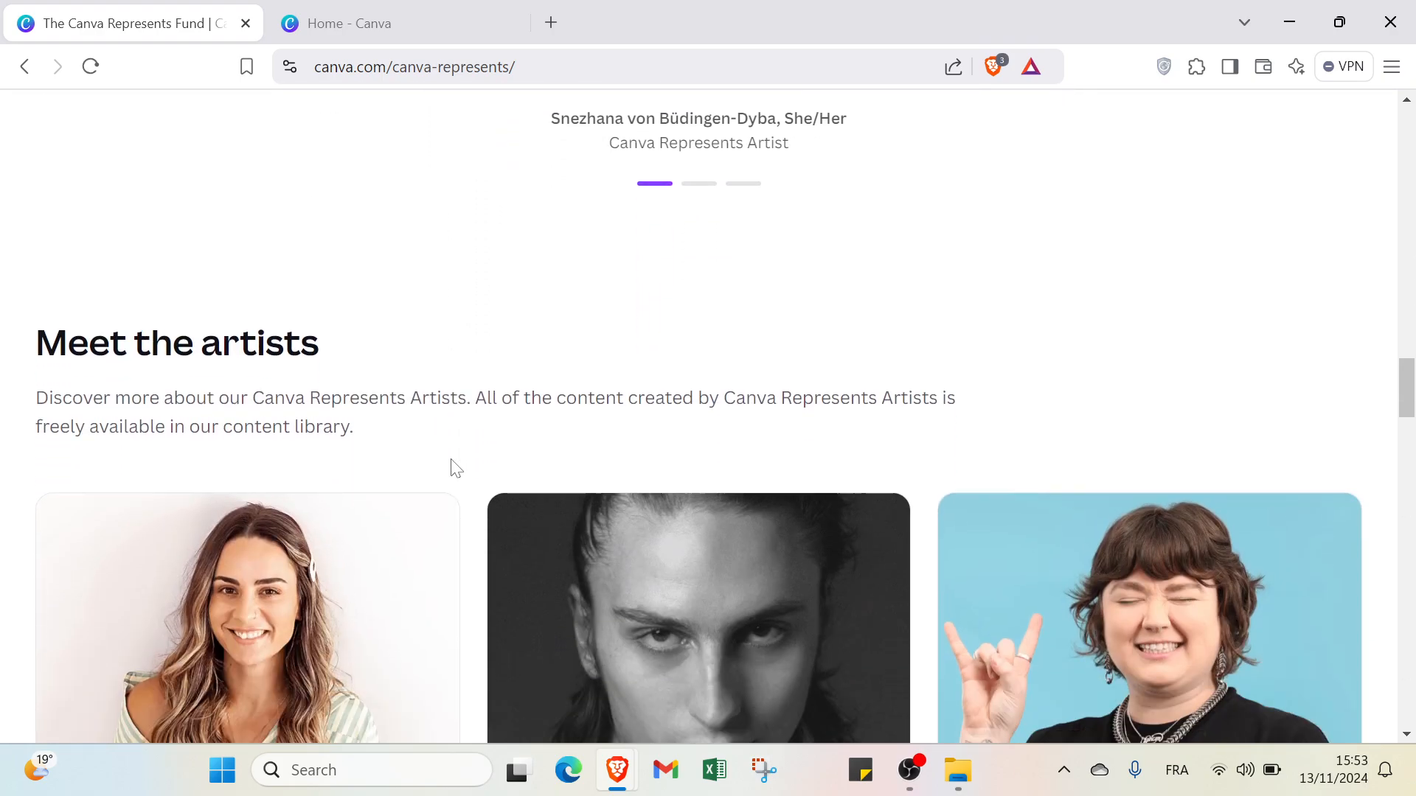
scroll(455, 468, down, 4)
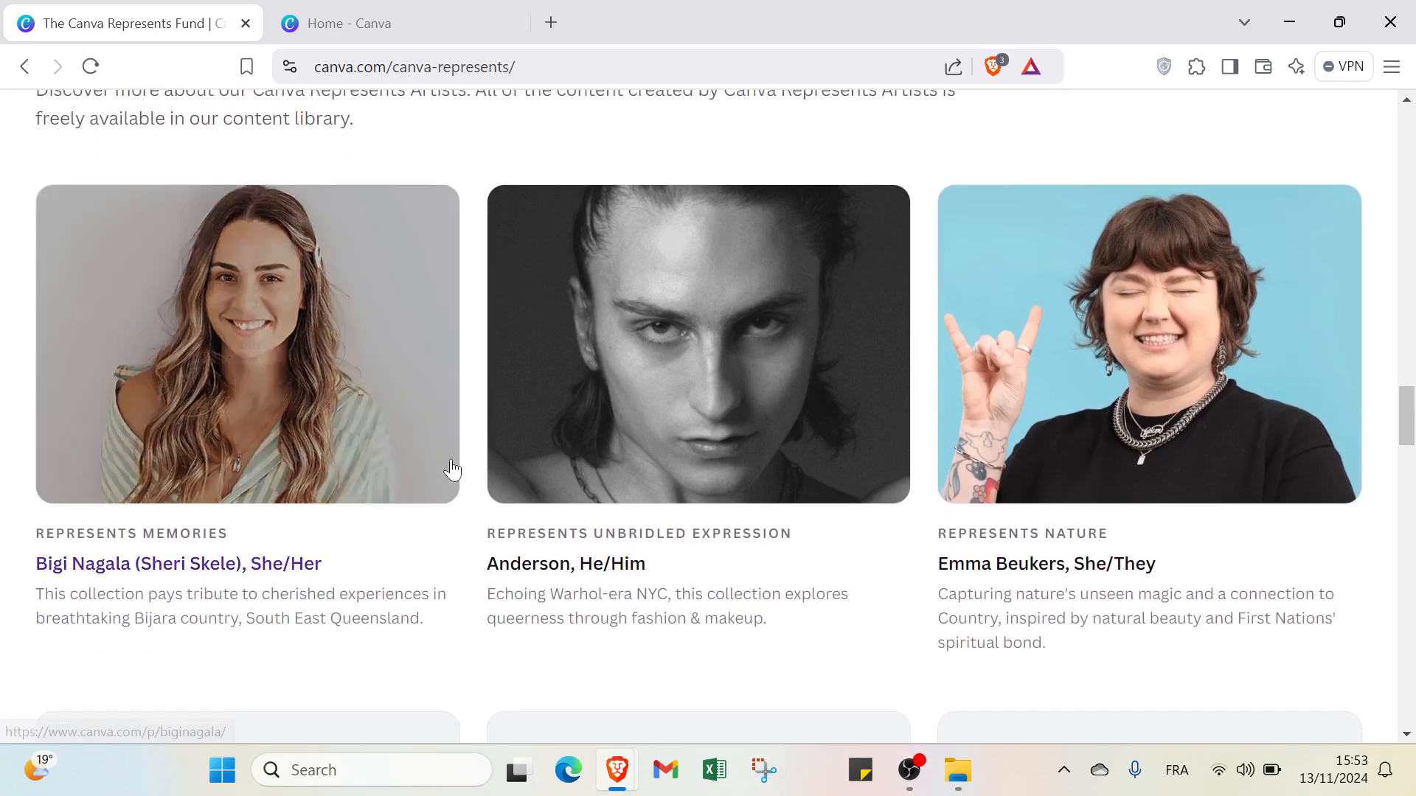
scroll(452, 469, down, 2)
- Search Canva from its home page for "reel" and list all matching Canva Templates
key(ctrl+Tab)
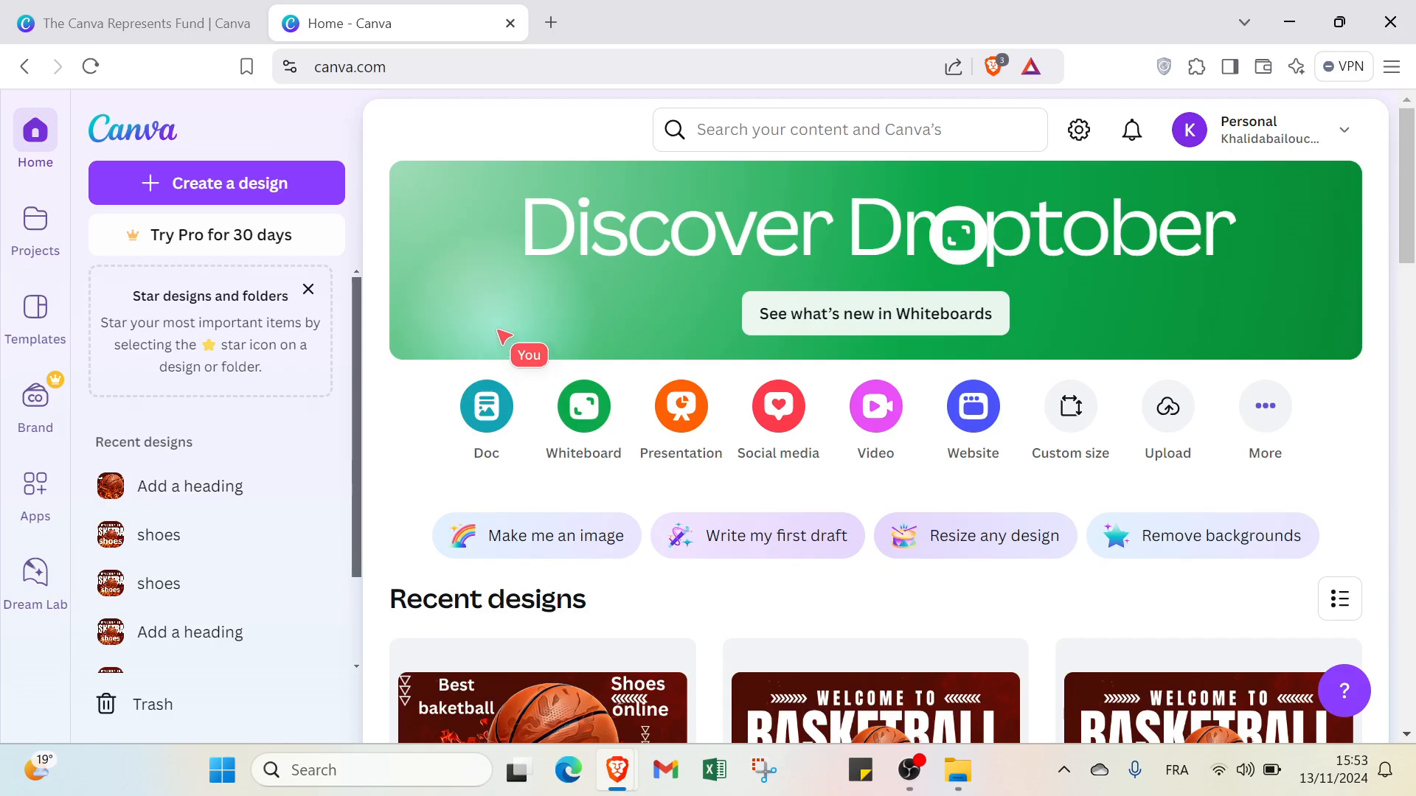
click(759, 129)
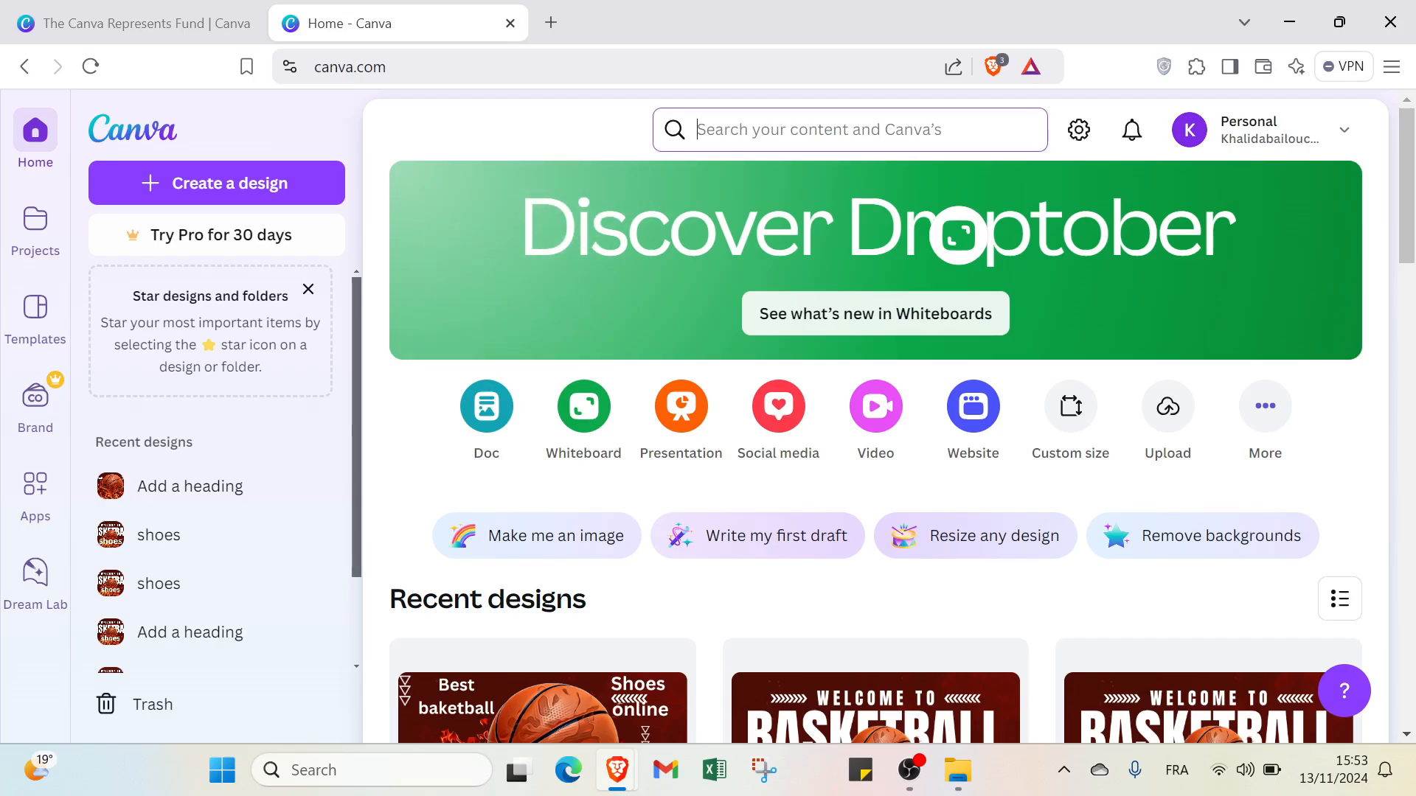
text(reel)
key(Return)
scroll(537, 563, down, 3)
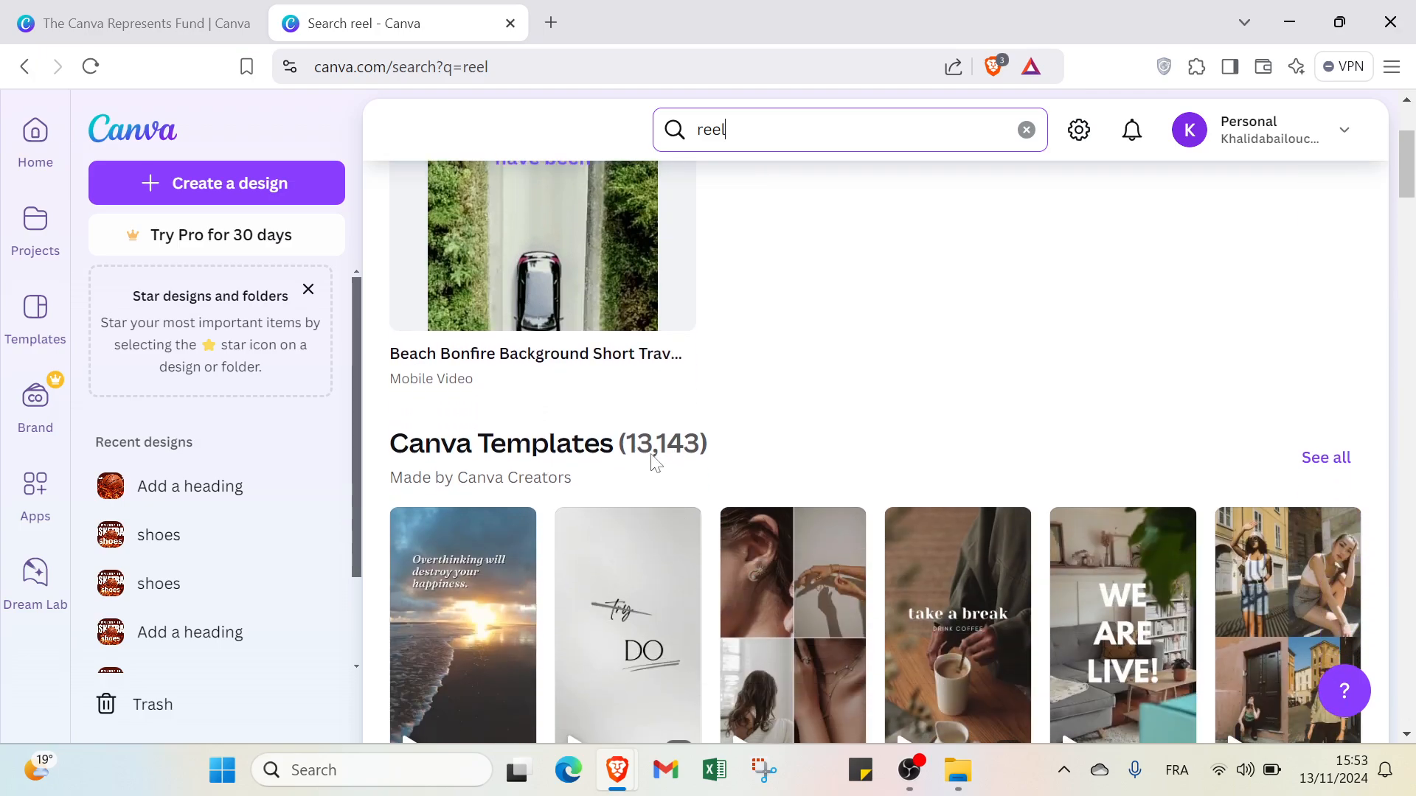
scroll(939, 483, down, 1)
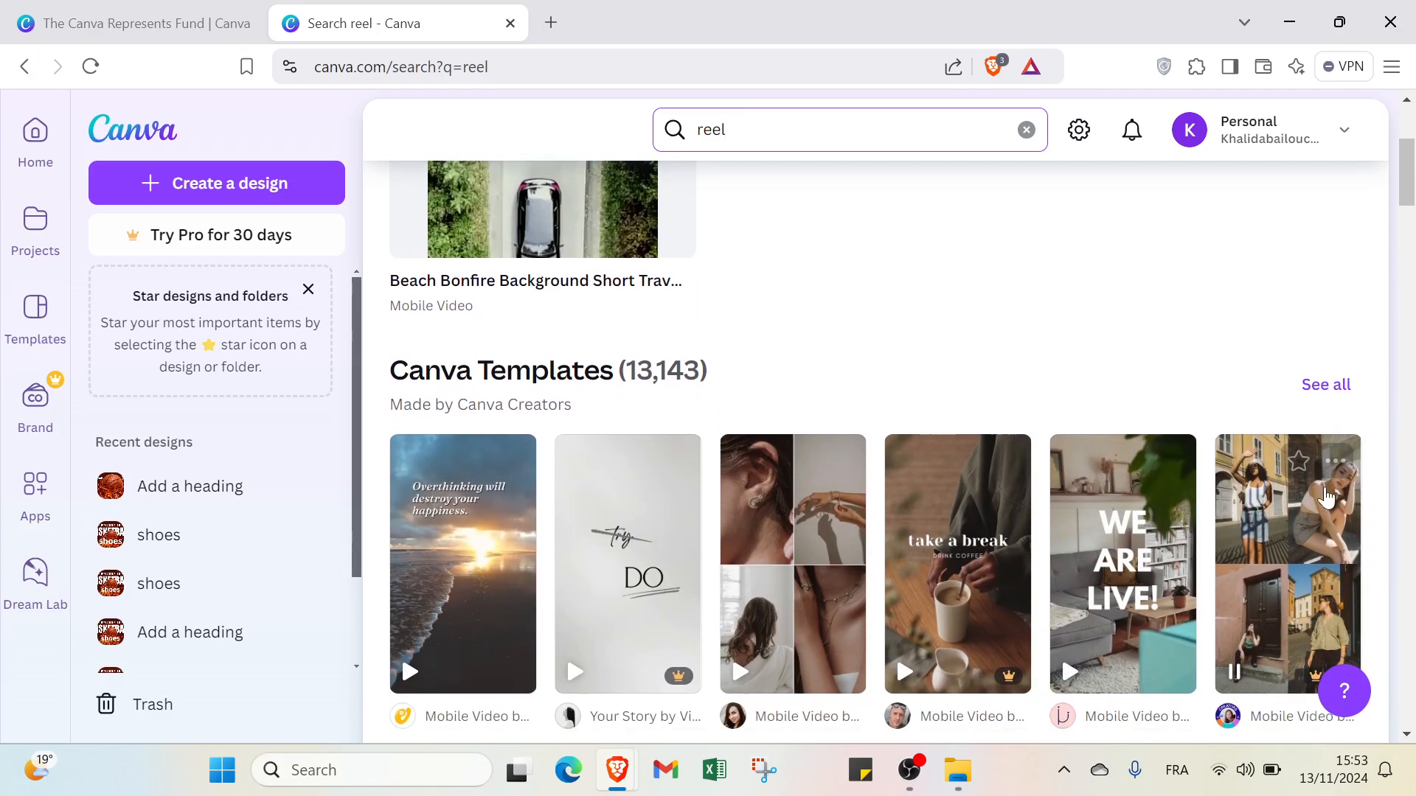
click(1317, 391)
- Examine the Social Media, Video and Marketing categories in the template filters
scroll(175, 369, down, 2)
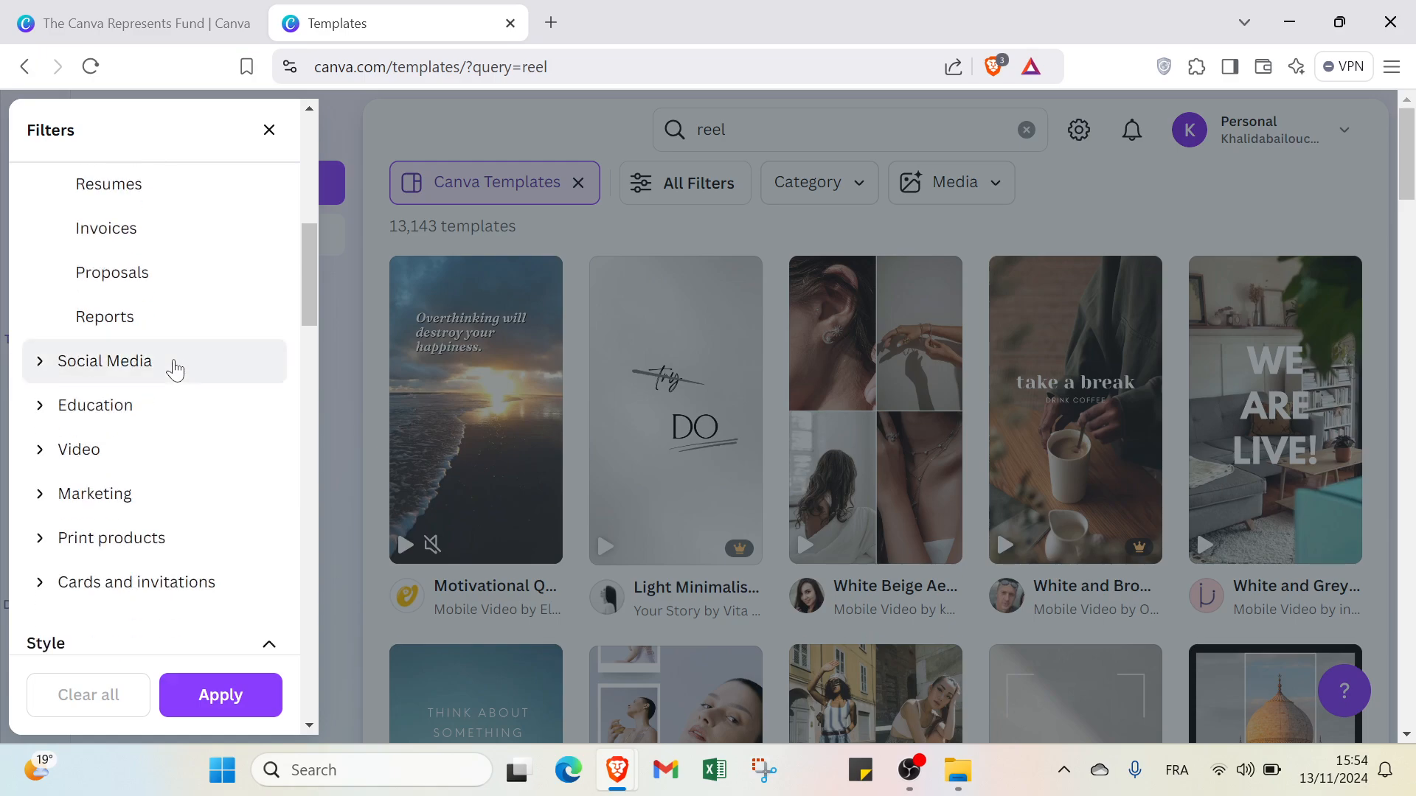
click(174, 367)
scroll(174, 369, down, 6)
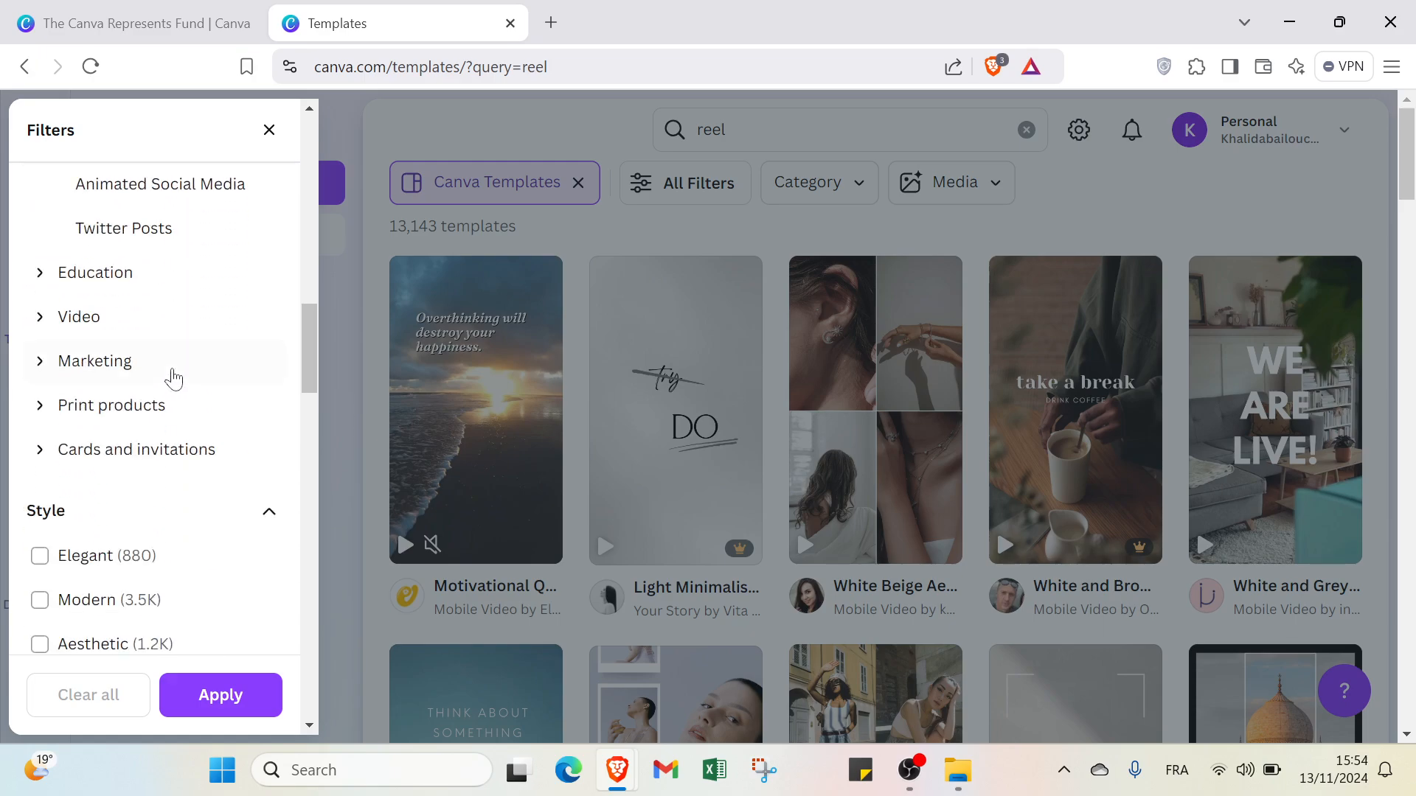
click(171, 313)
scroll(171, 313, down, 6)
click(142, 243)
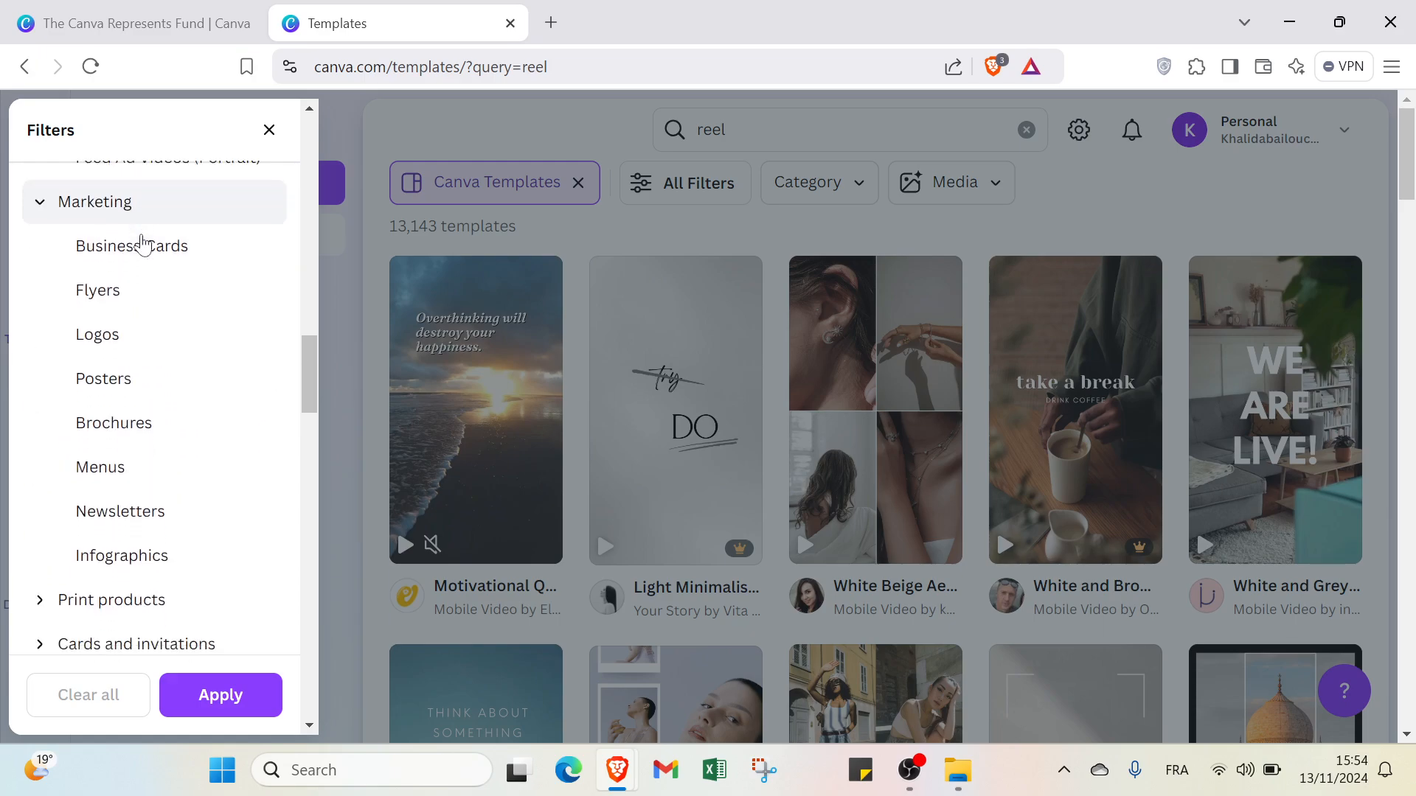
scroll(143, 243, down, 6)
- Examine the Print products and Cards and invitations categories and the remaining template filters down to Price and Color
scroll(151, 243, up, 3)
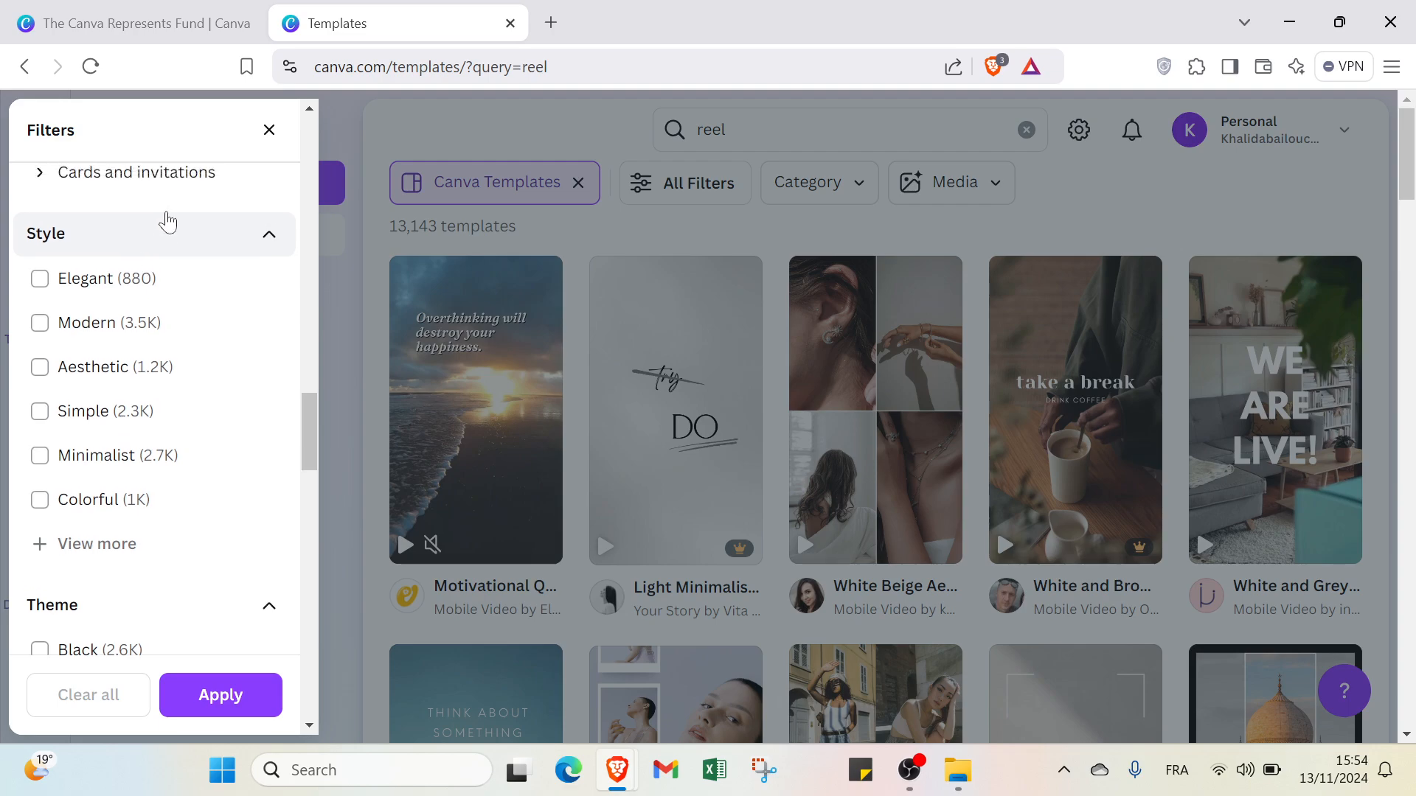
click(155, 259)
scroll(122, 395, down, 2)
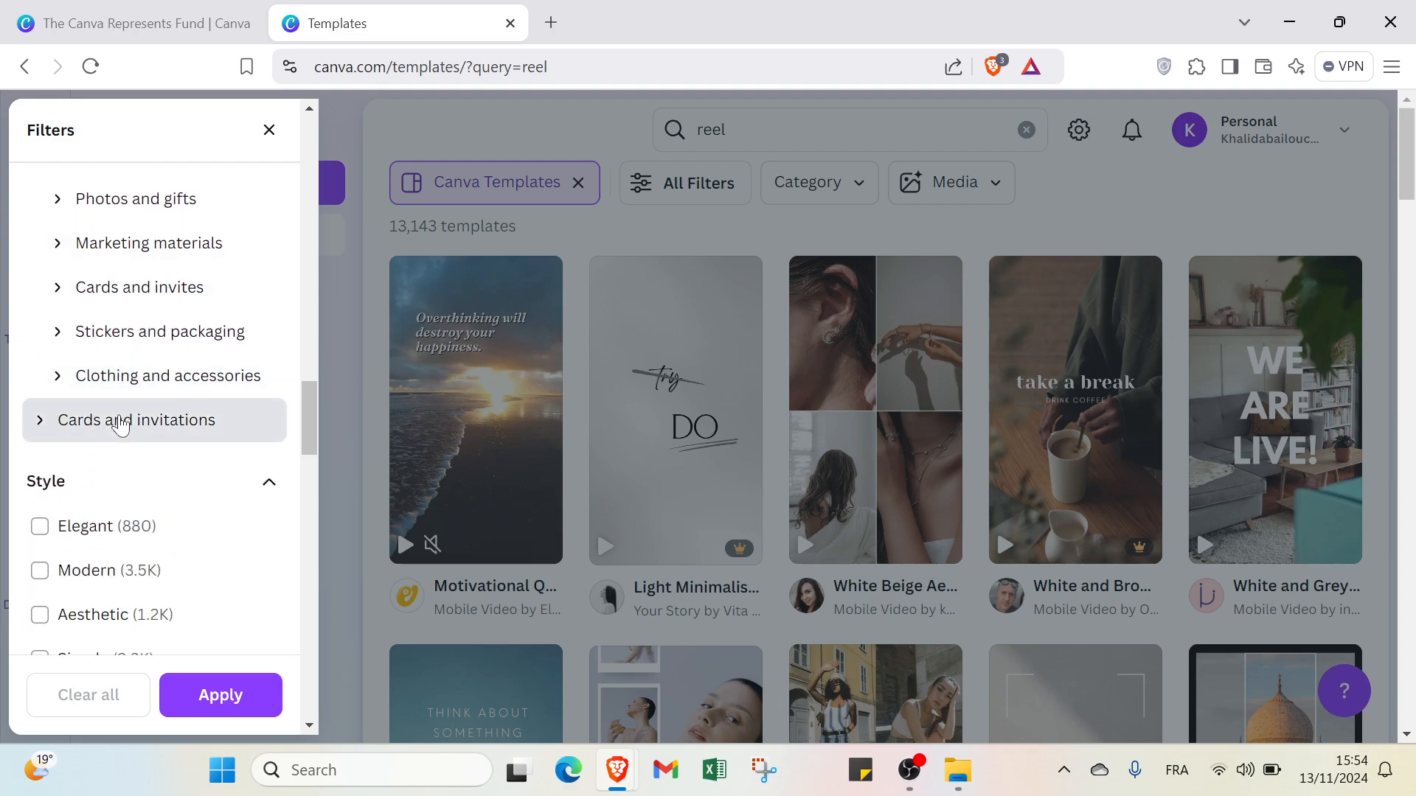
click(121, 420)
scroll(122, 420, down, 10)
click(118, 418)
scroll(118, 419, down, 8)
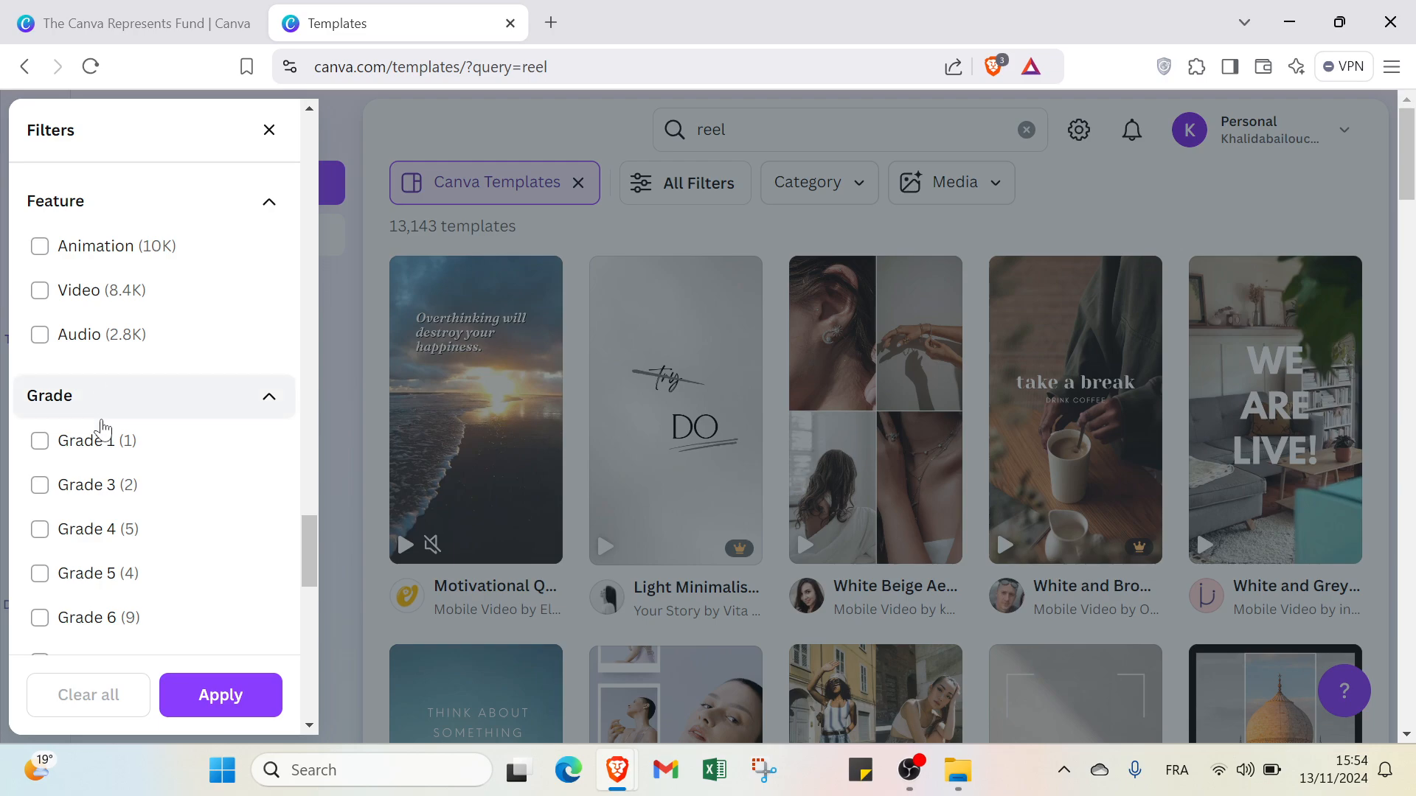
scroll(110, 391, down, 7)
scroll(96, 442, down, 8)
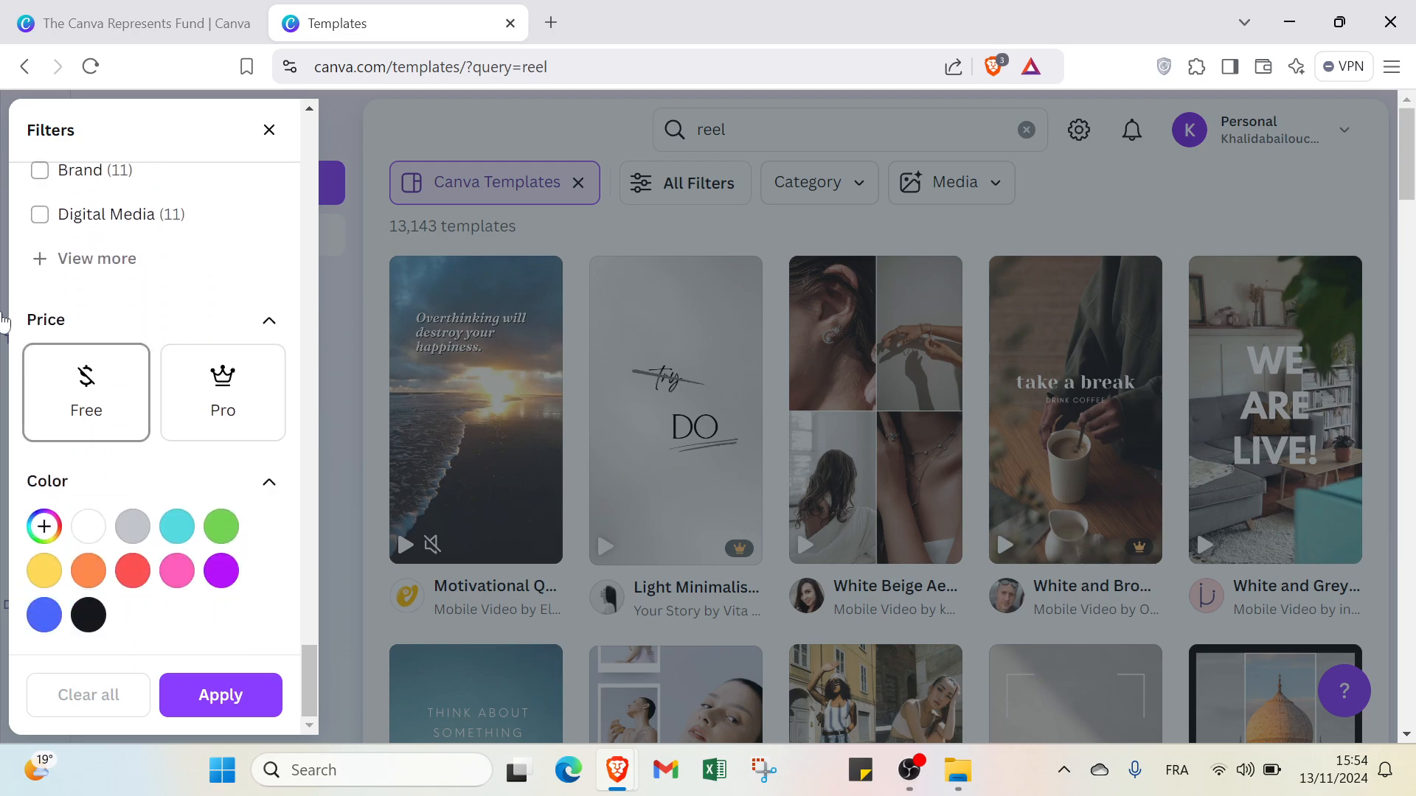
- Preview the Elegant Beige Launching Soon Instagram Reel template, close the preview and dismiss the template filters
click(25, 23)
click(274, 31)
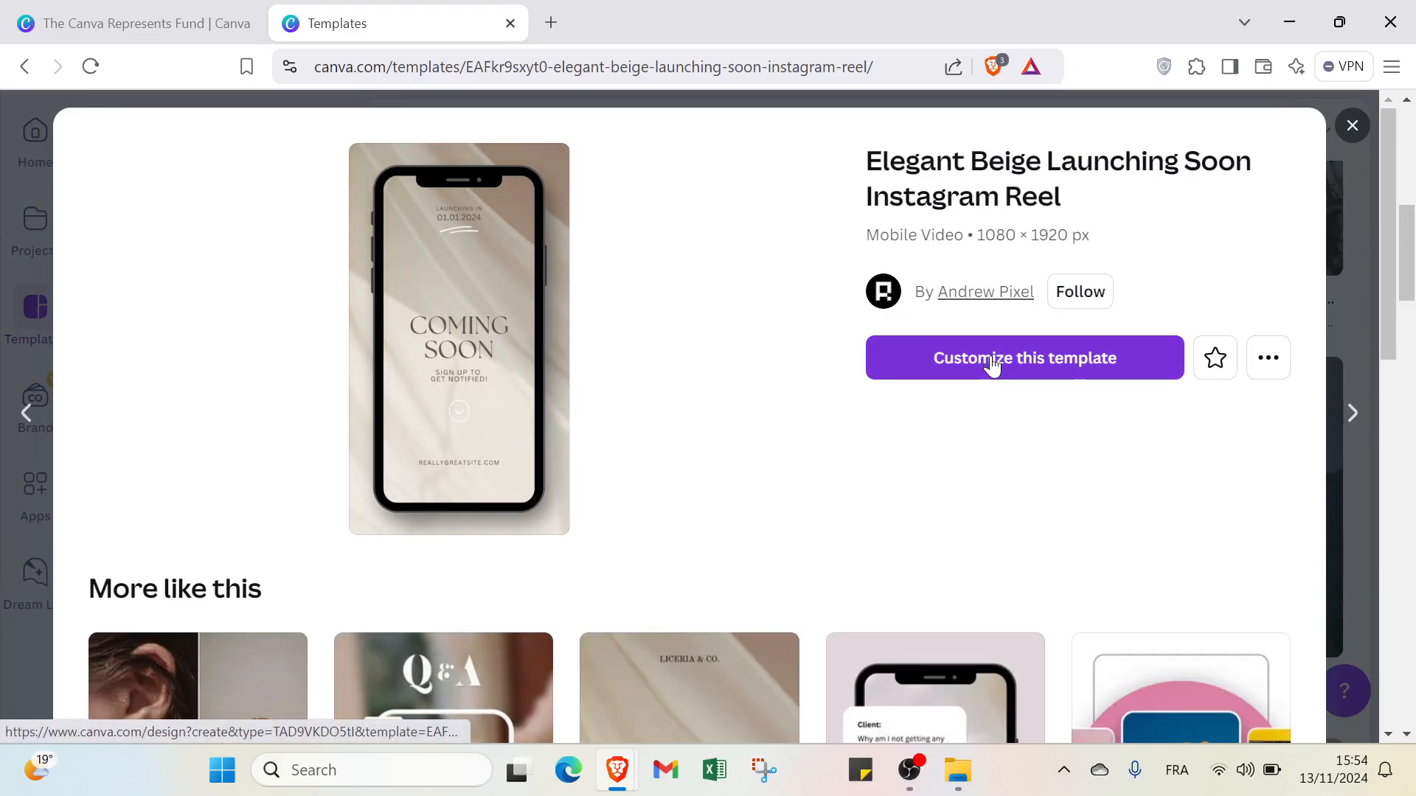
click(1352, 125)
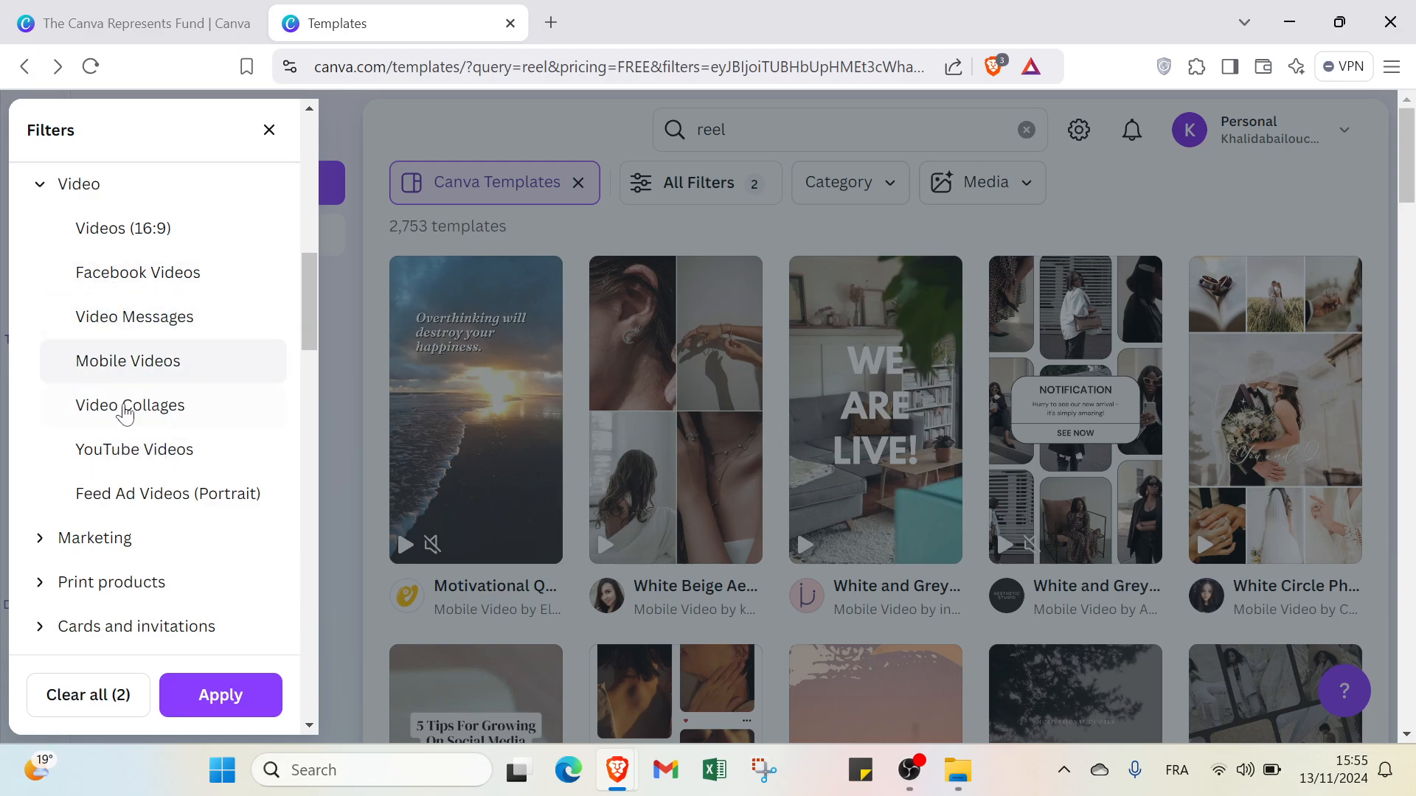
click(269, 130)
- Create a blank video design from the home page after reviewing the Videos and Custom size options
click(36, 139)
click(254, 183)
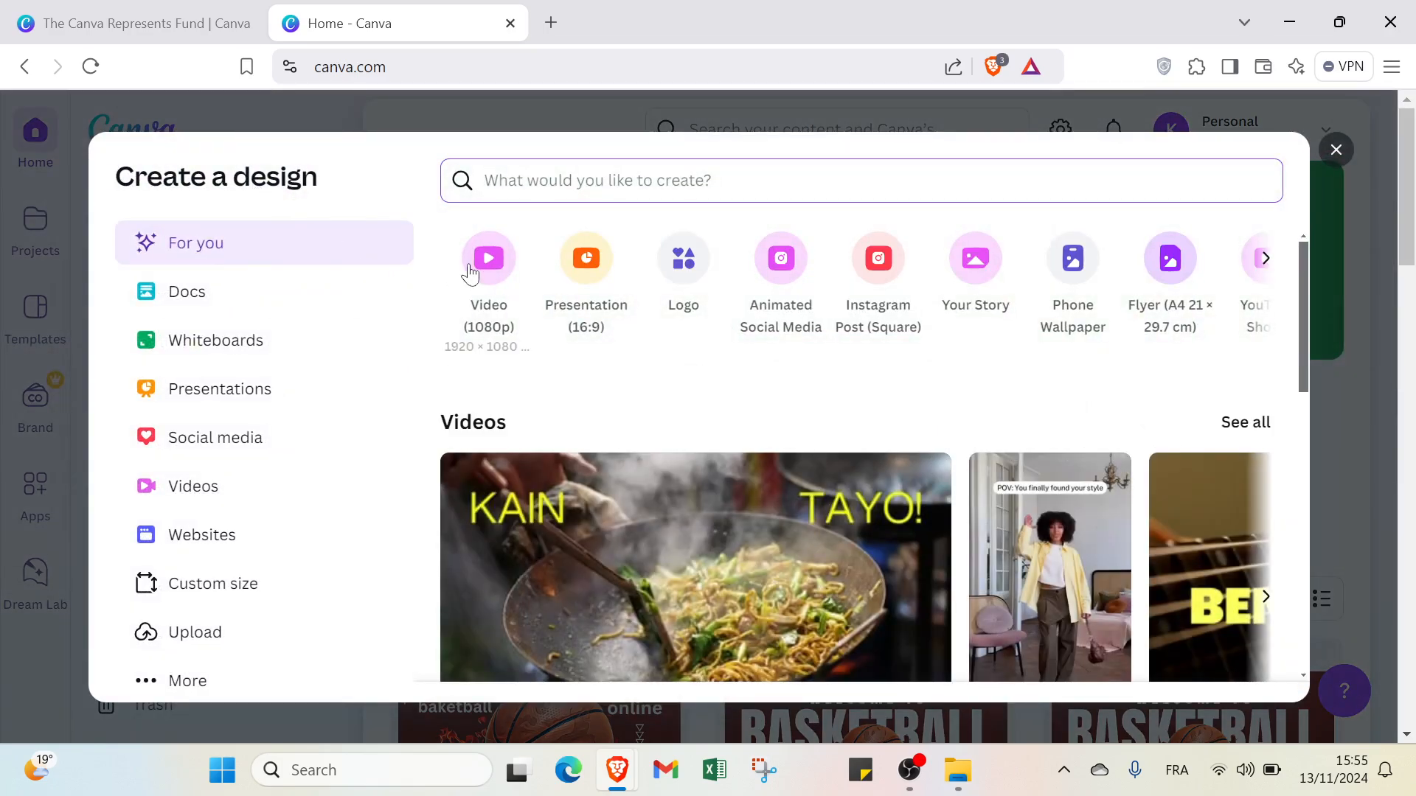
click(231, 492)
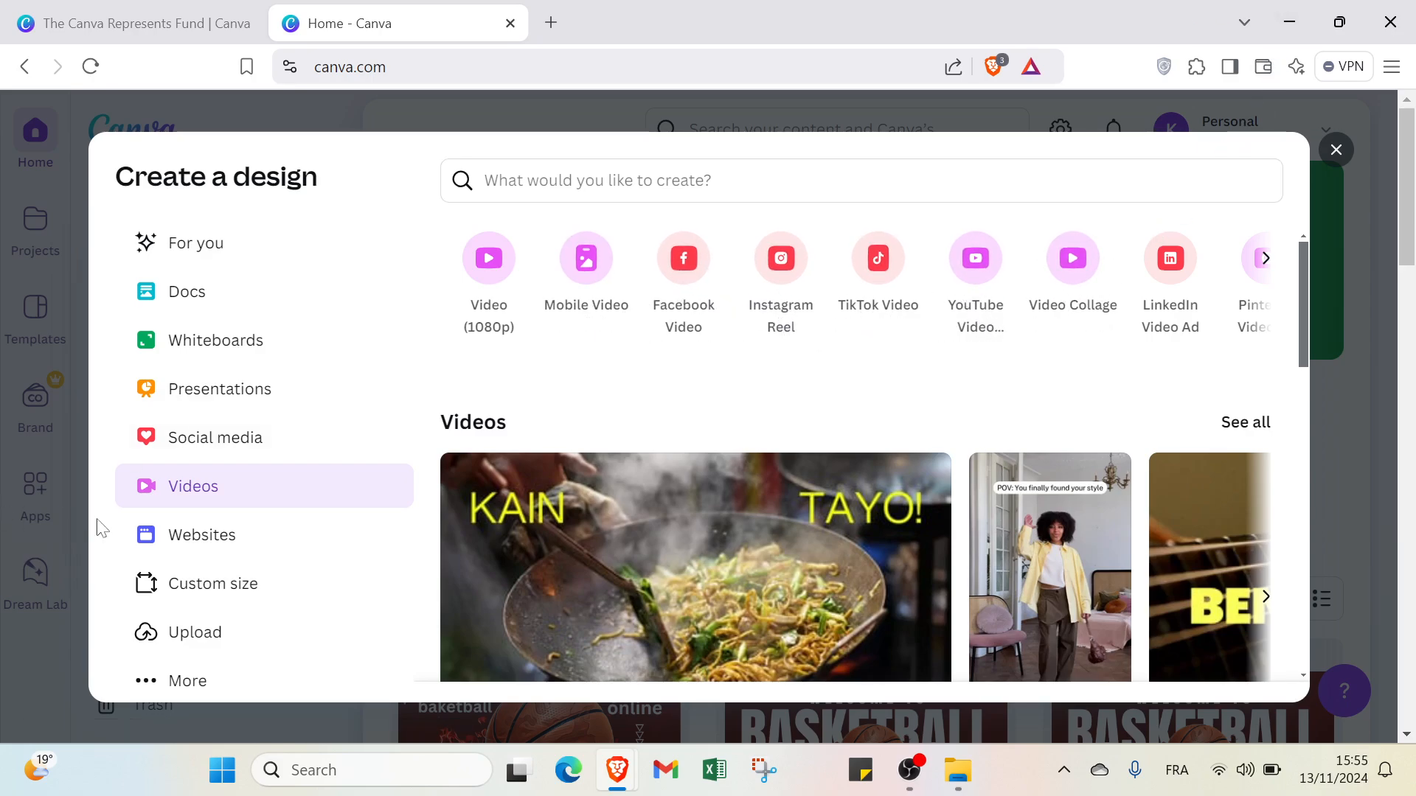
click(258, 580)
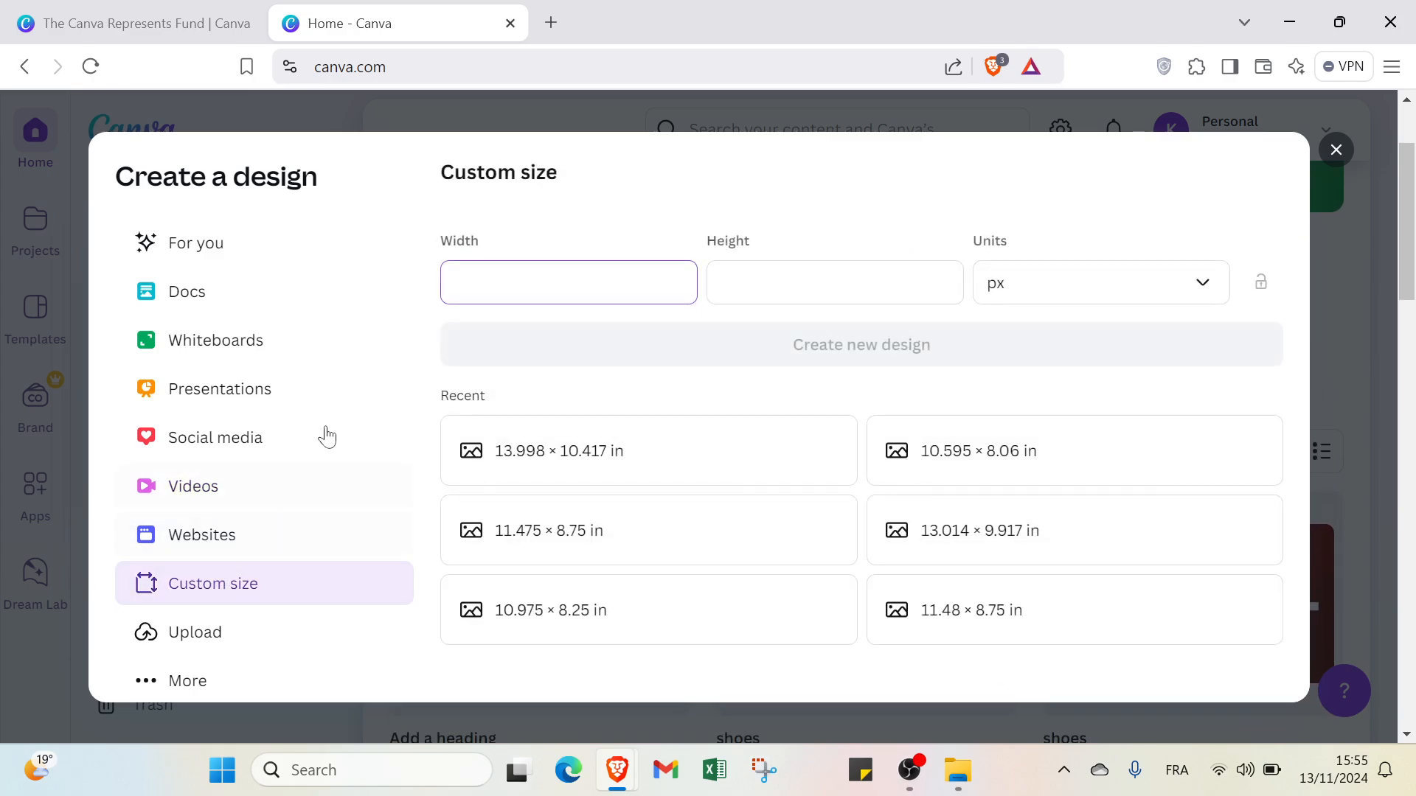
click(767, 286)
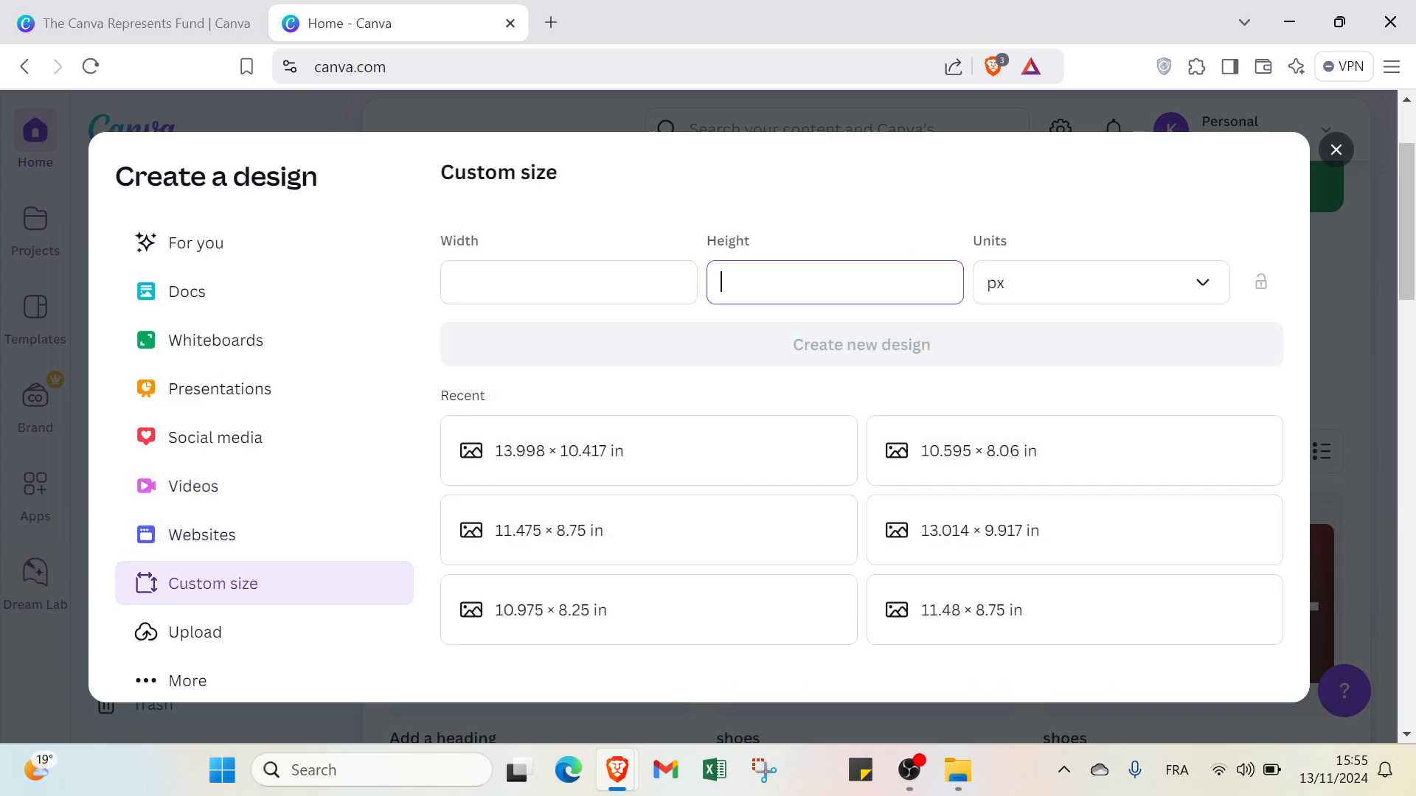
click(1040, 281)
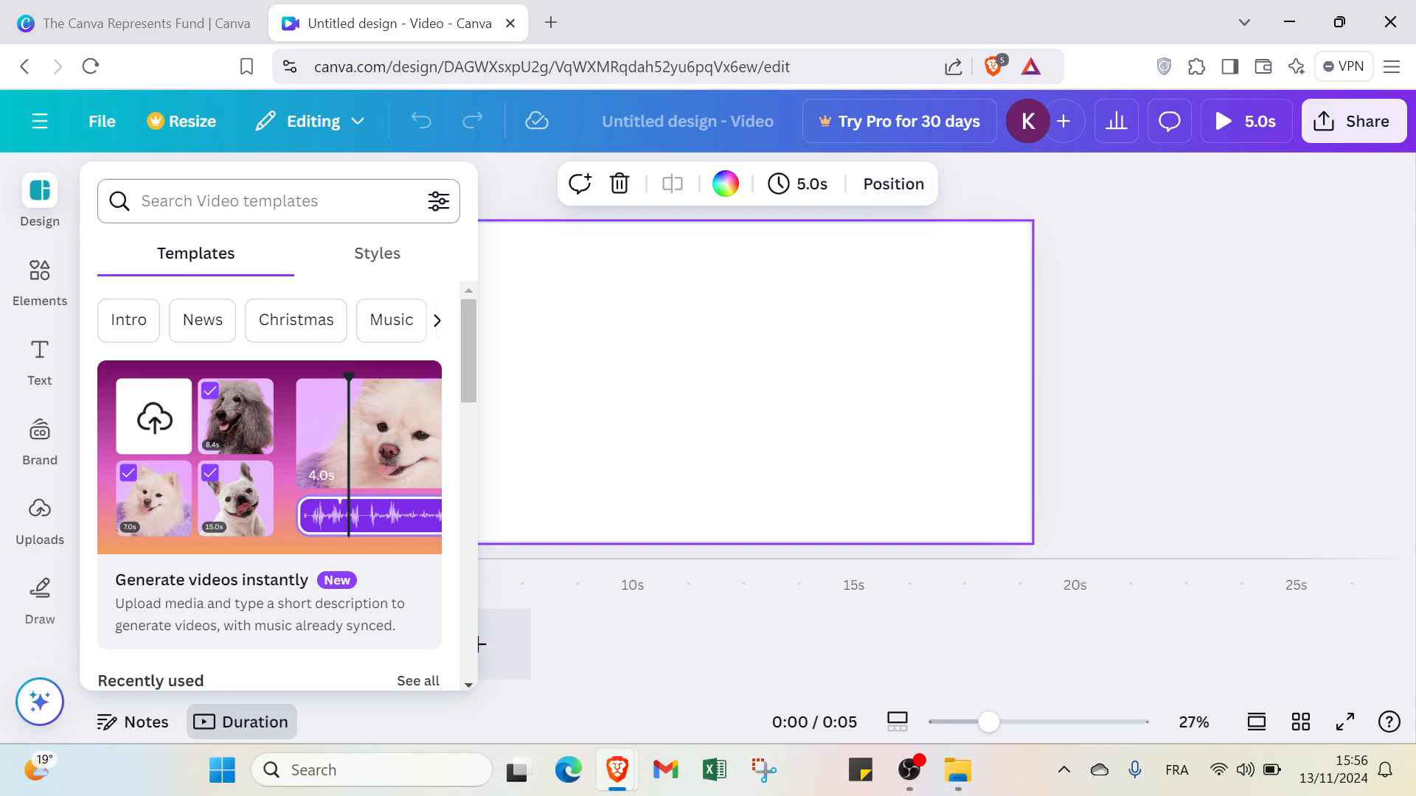
- Find video templates for "shoes basketball" and apply the "Welcome to Basketball Channel" template to the blank page
click(143, 201)
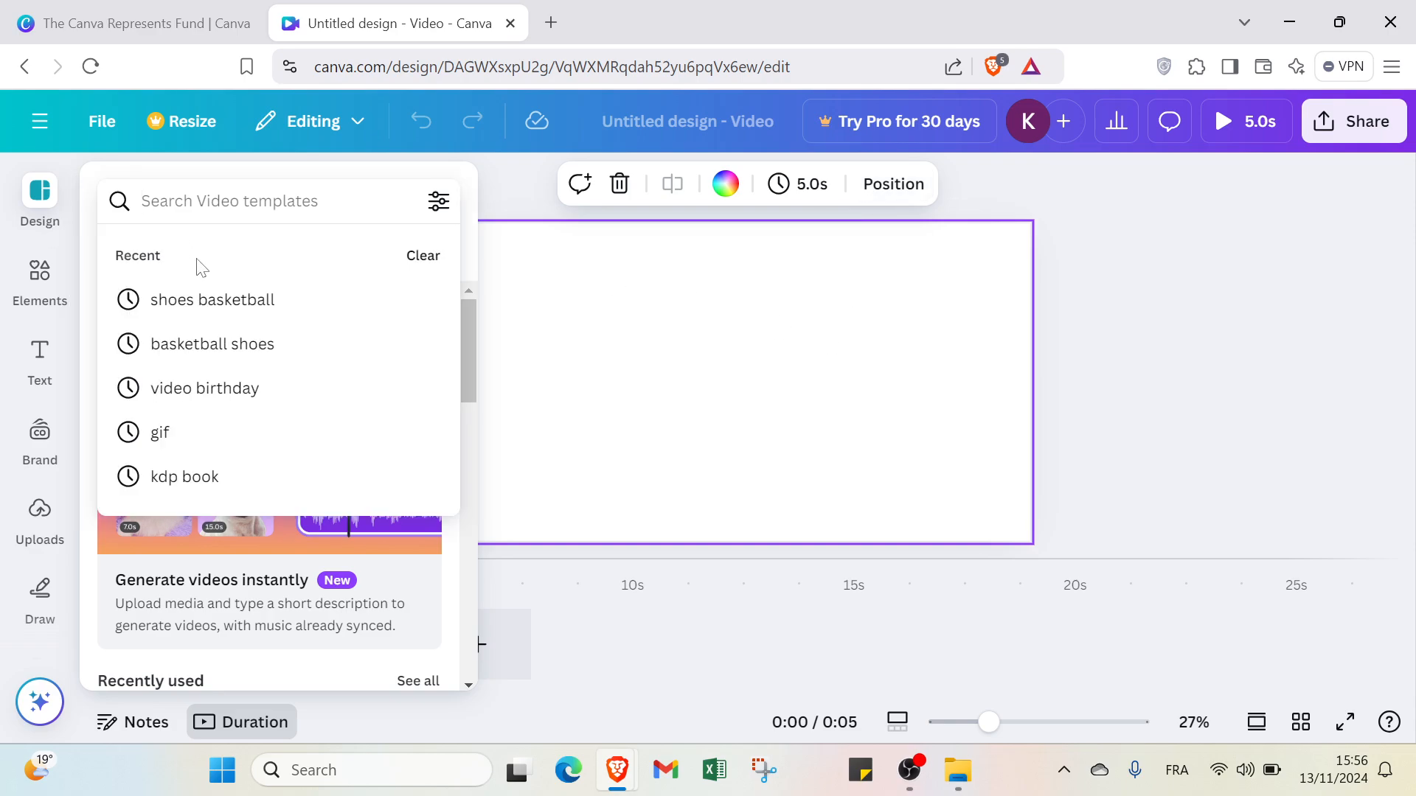
click(207, 301)
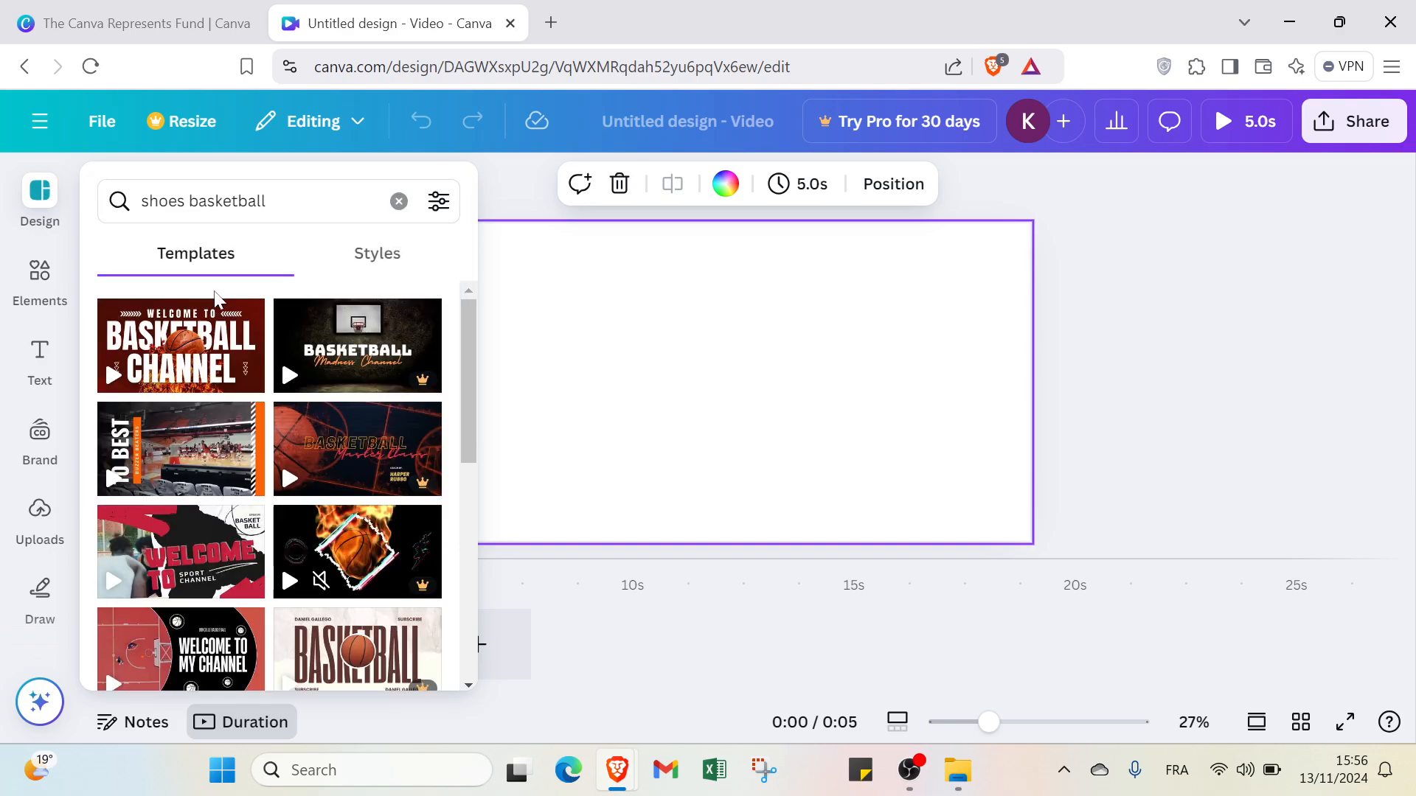
click(219, 341)
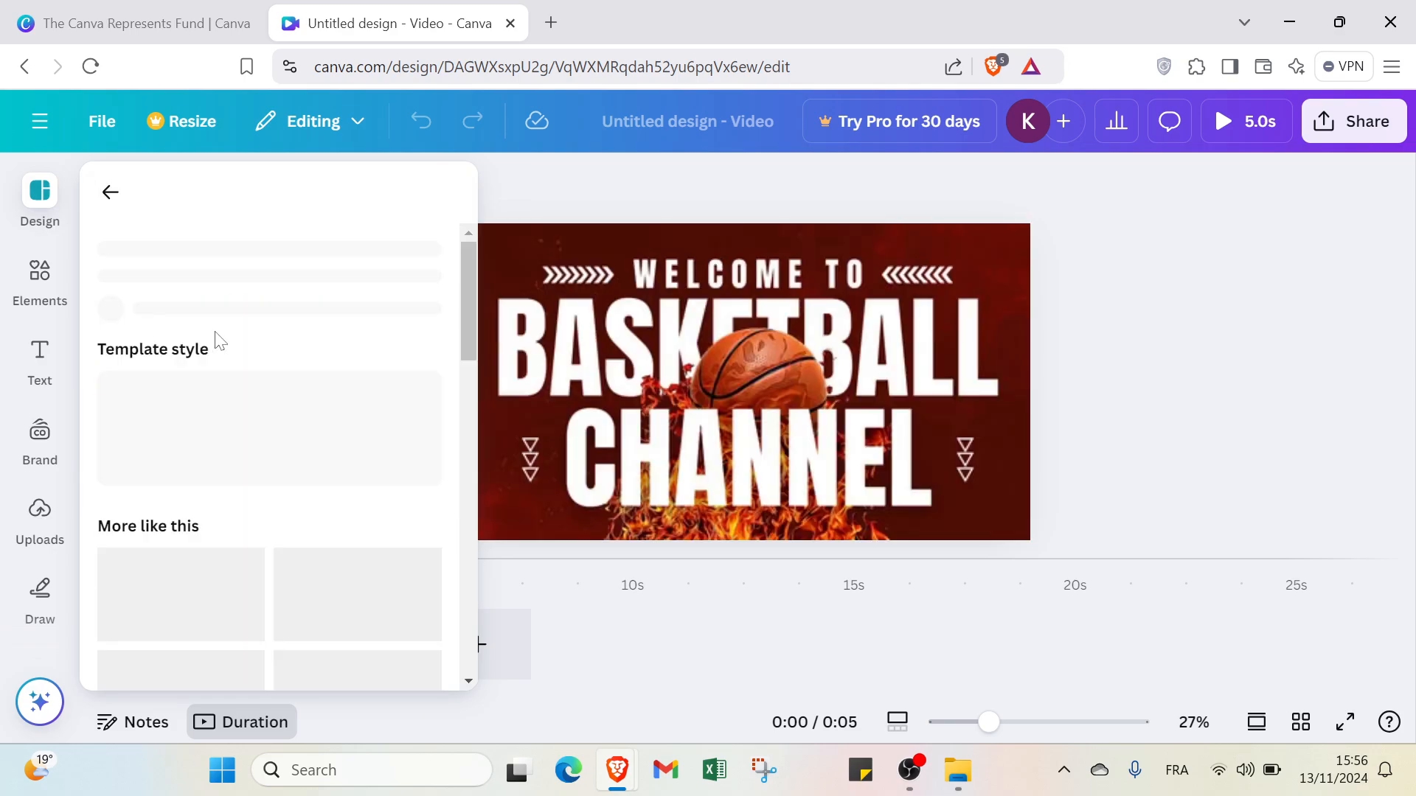
click(600, 198)
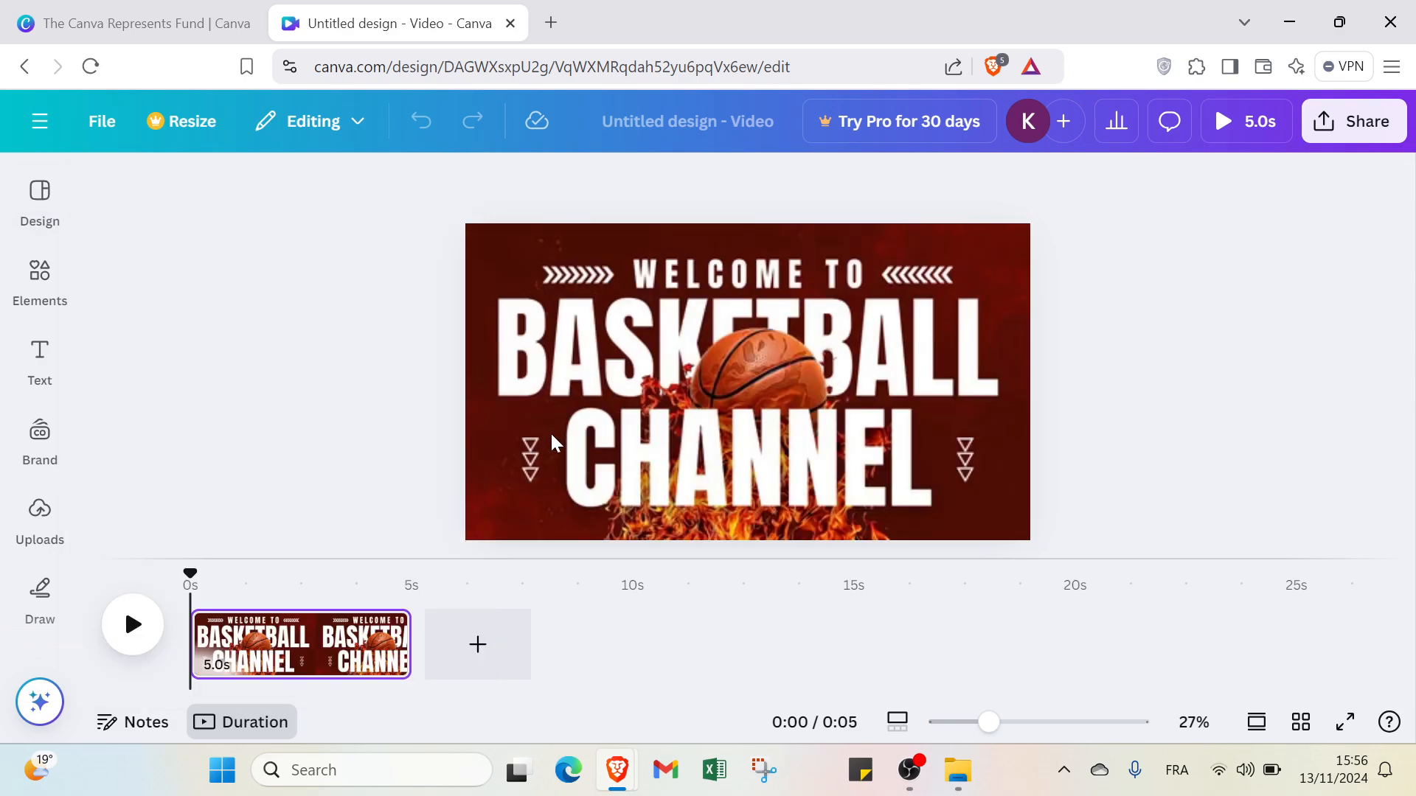
- Extend the basketball clip to 25 seconds on the timeline and trim it back to 10.0 seconds
drag(408, 645, 1298, 640)
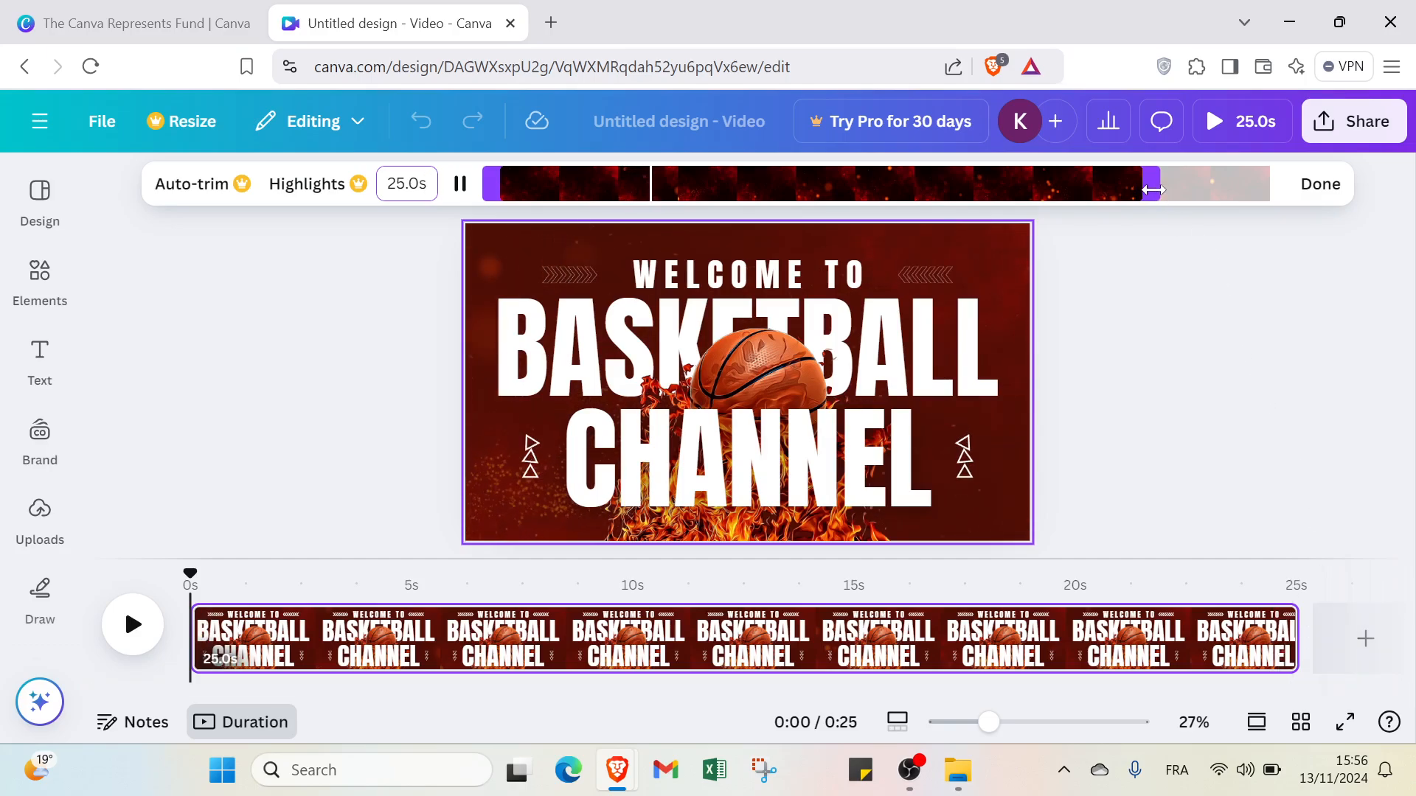
drag(1153, 189, 764, 174)
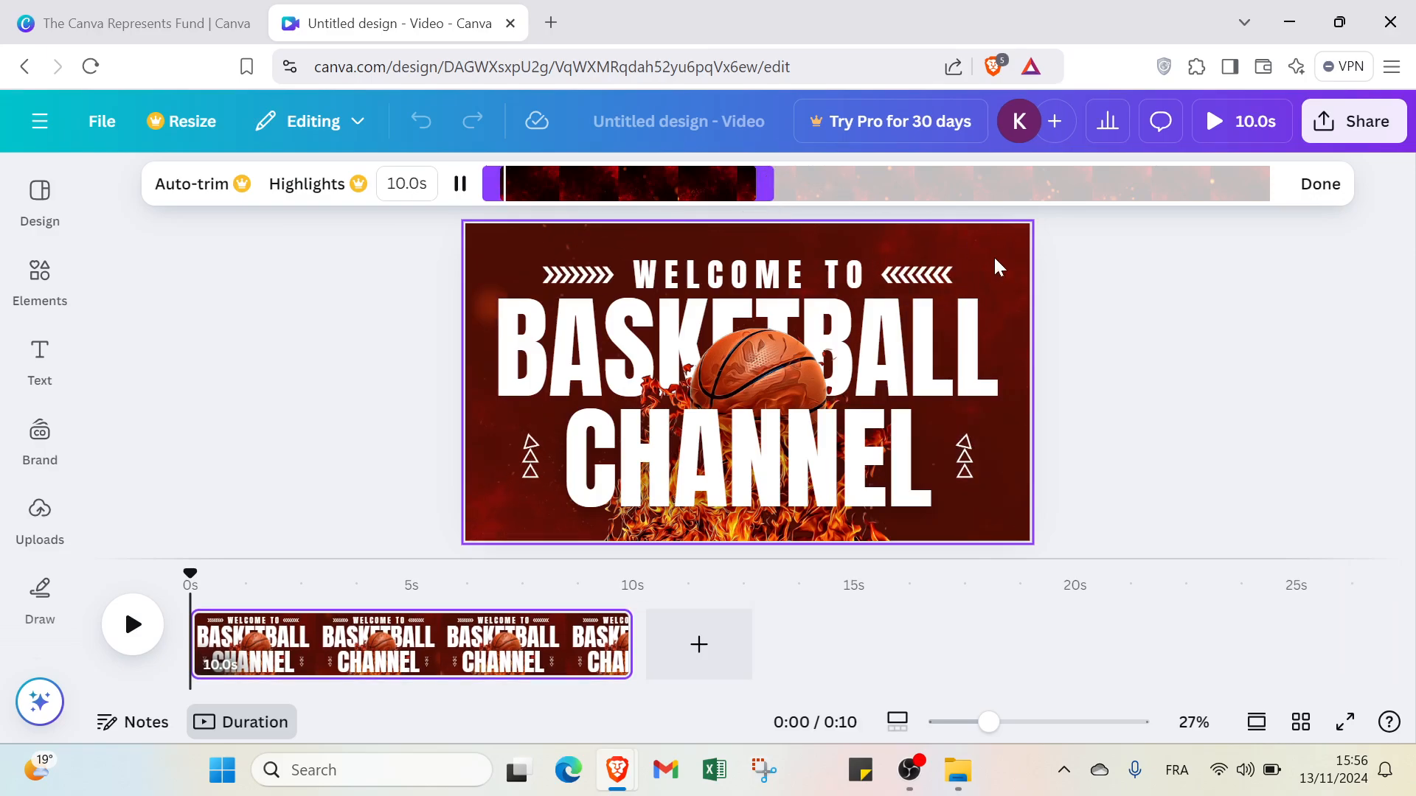
click(1302, 182)
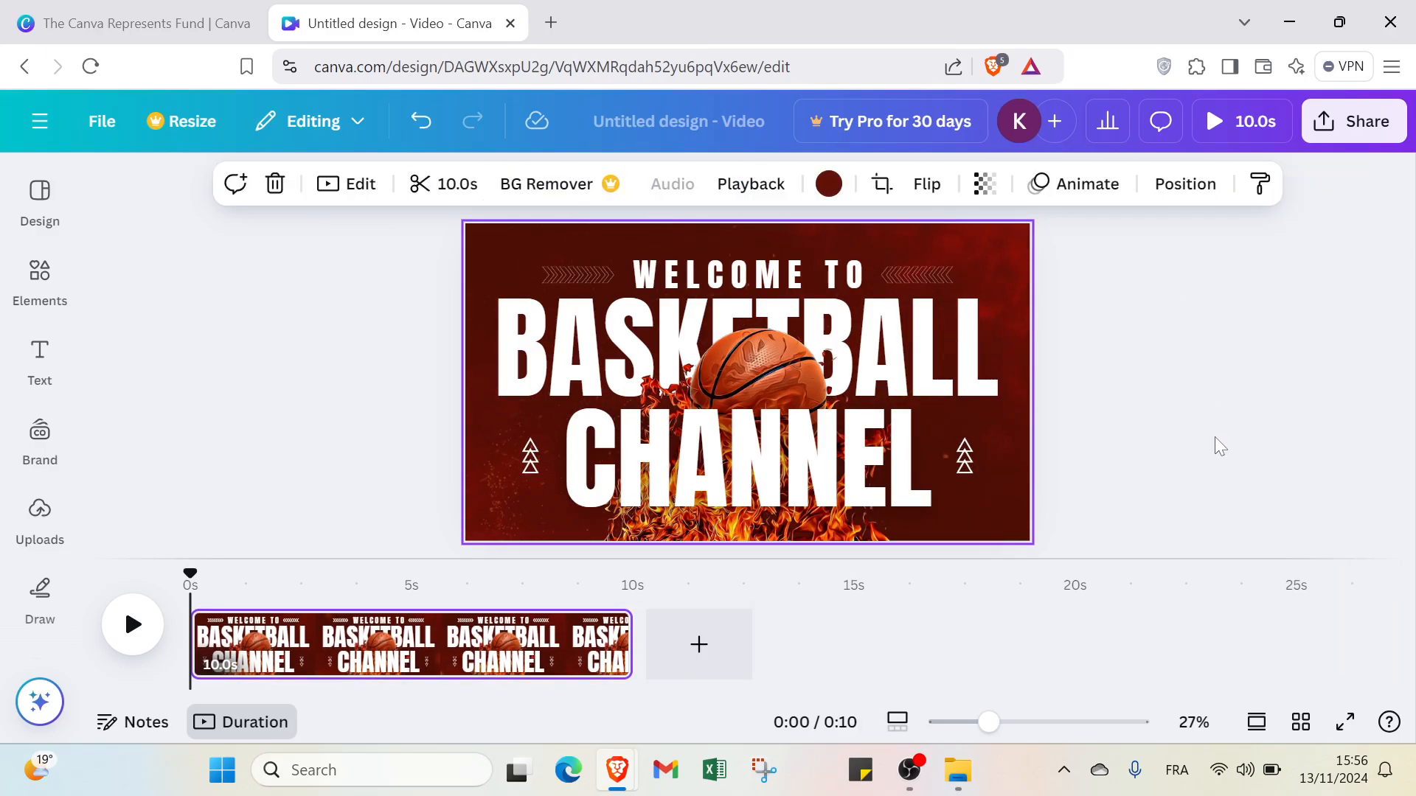
- Remove the template's title text and enlarge the flaming basketball image until it covers the whole page
drag(583, 276, 520, 265)
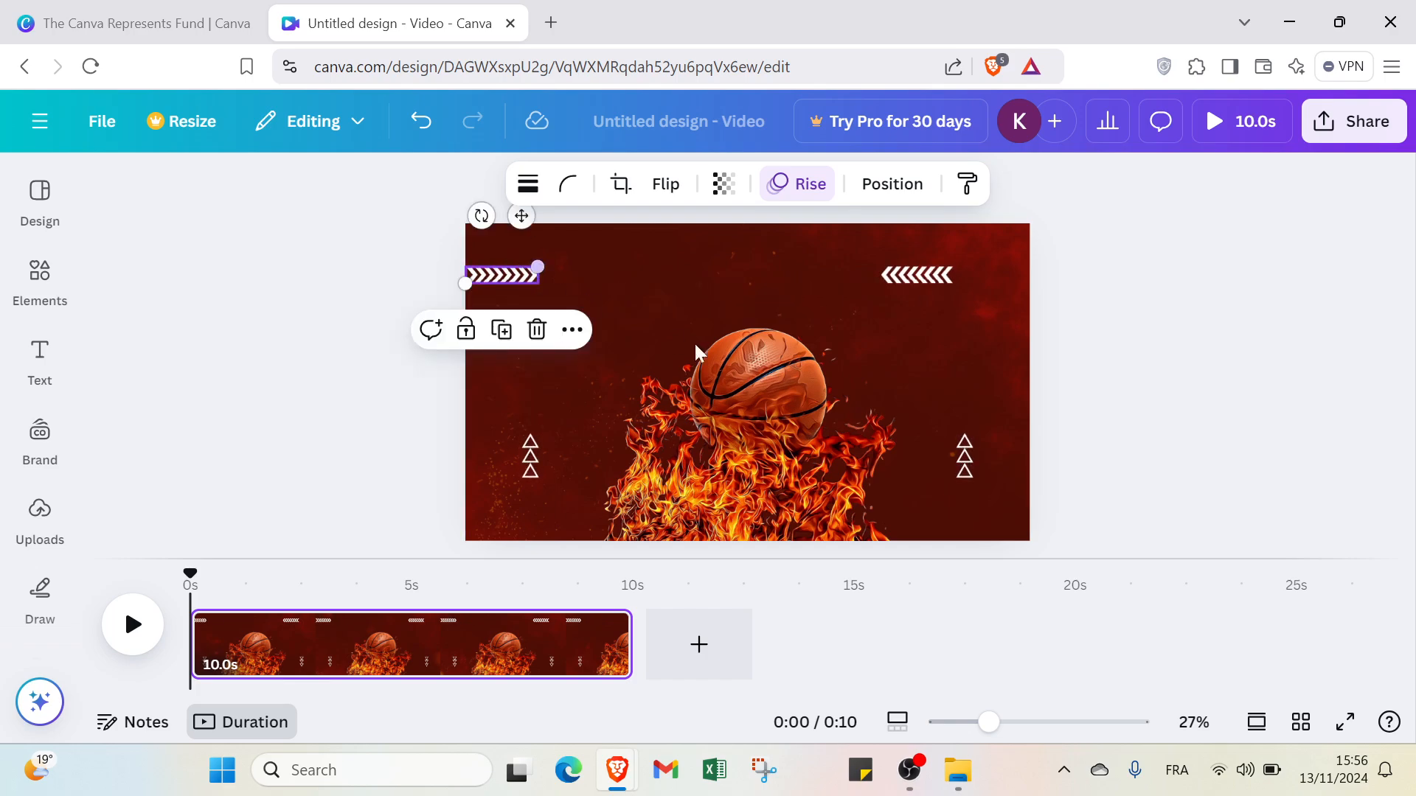
click(734, 398)
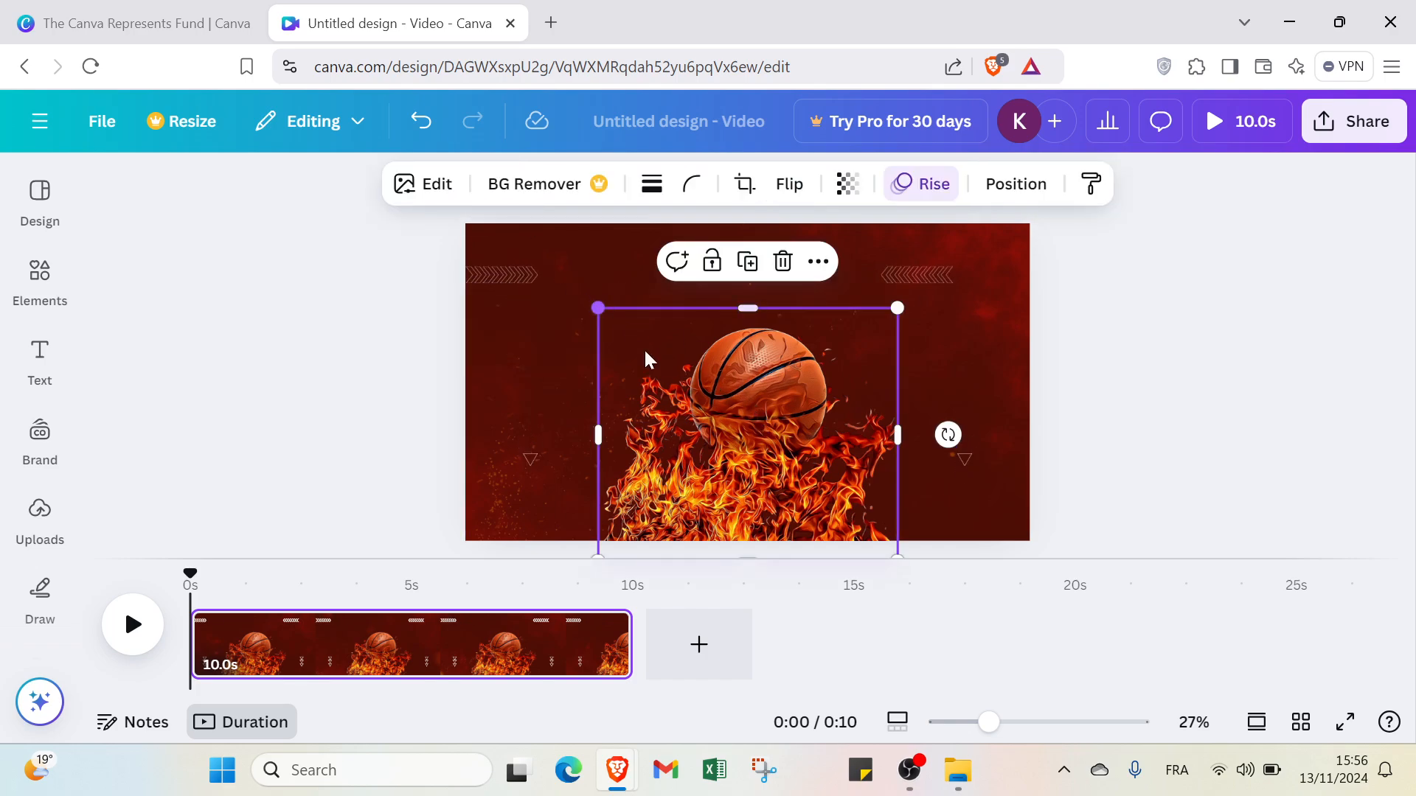
drag(738, 444, 722, 403)
drag(732, 268, 732, 224)
drag(582, 371, 464, 374)
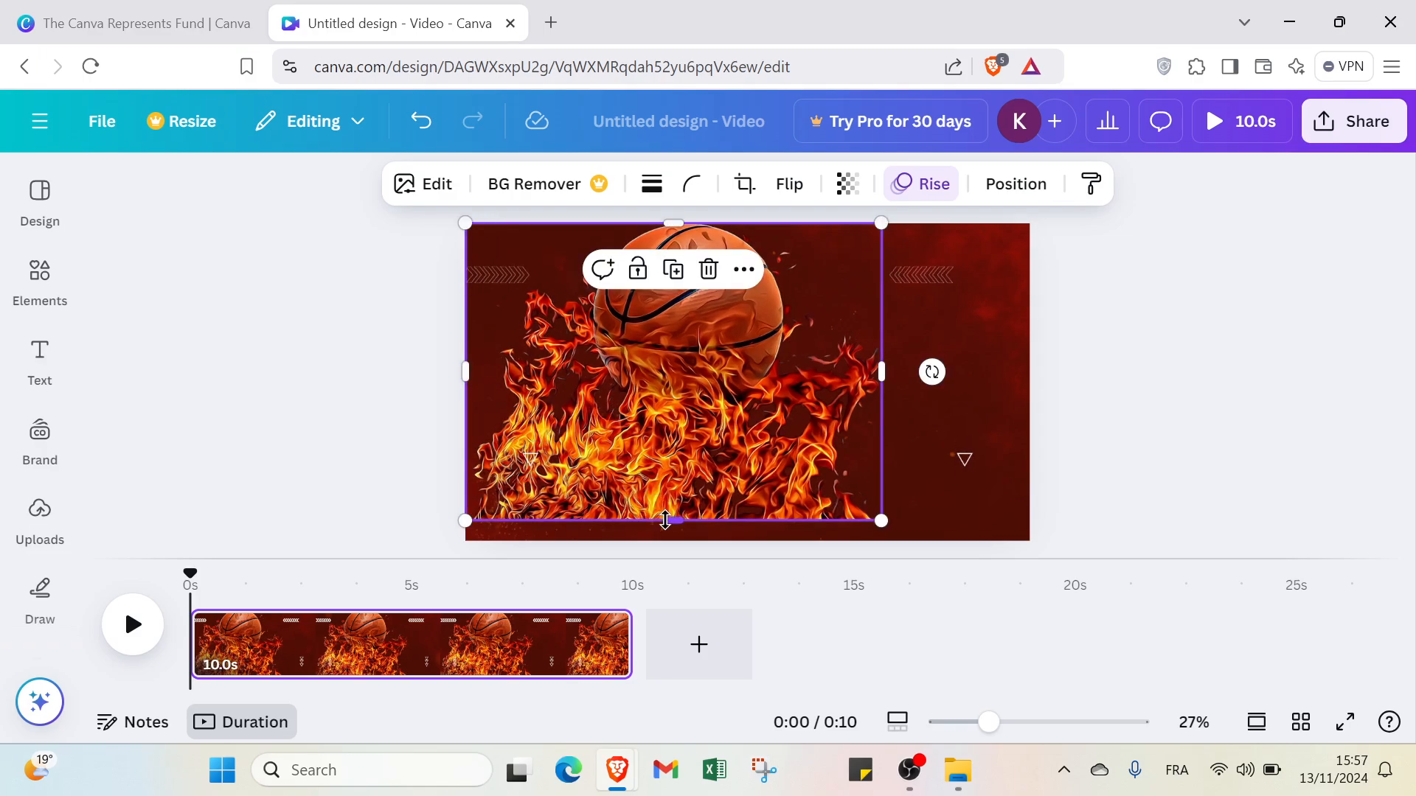
drag(665, 520, 671, 541)
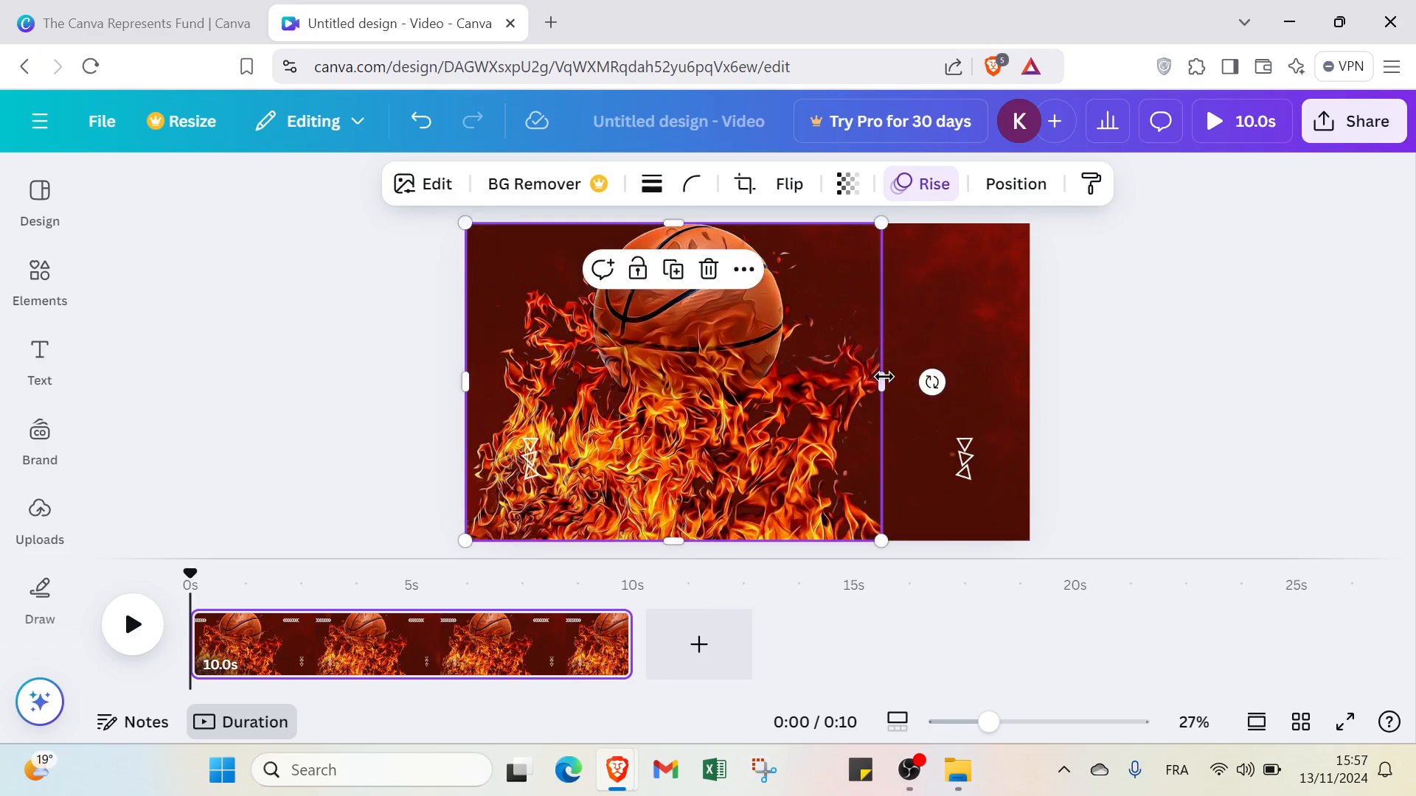
drag(884, 378, 838, 369)
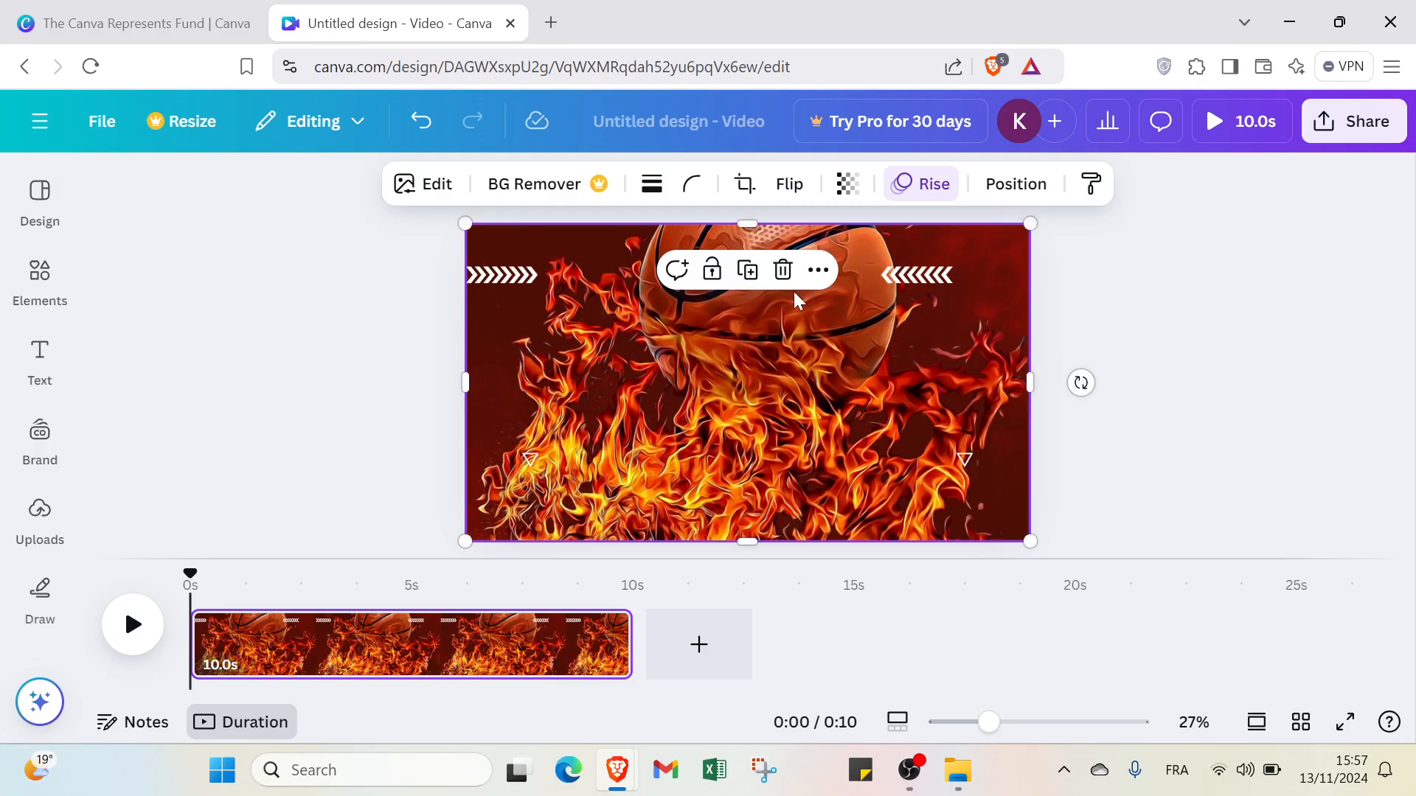
- Crop and reposition the flaming basketball image so the ball sits fully in view and the image fills the page
drag(753, 231, 747, 256)
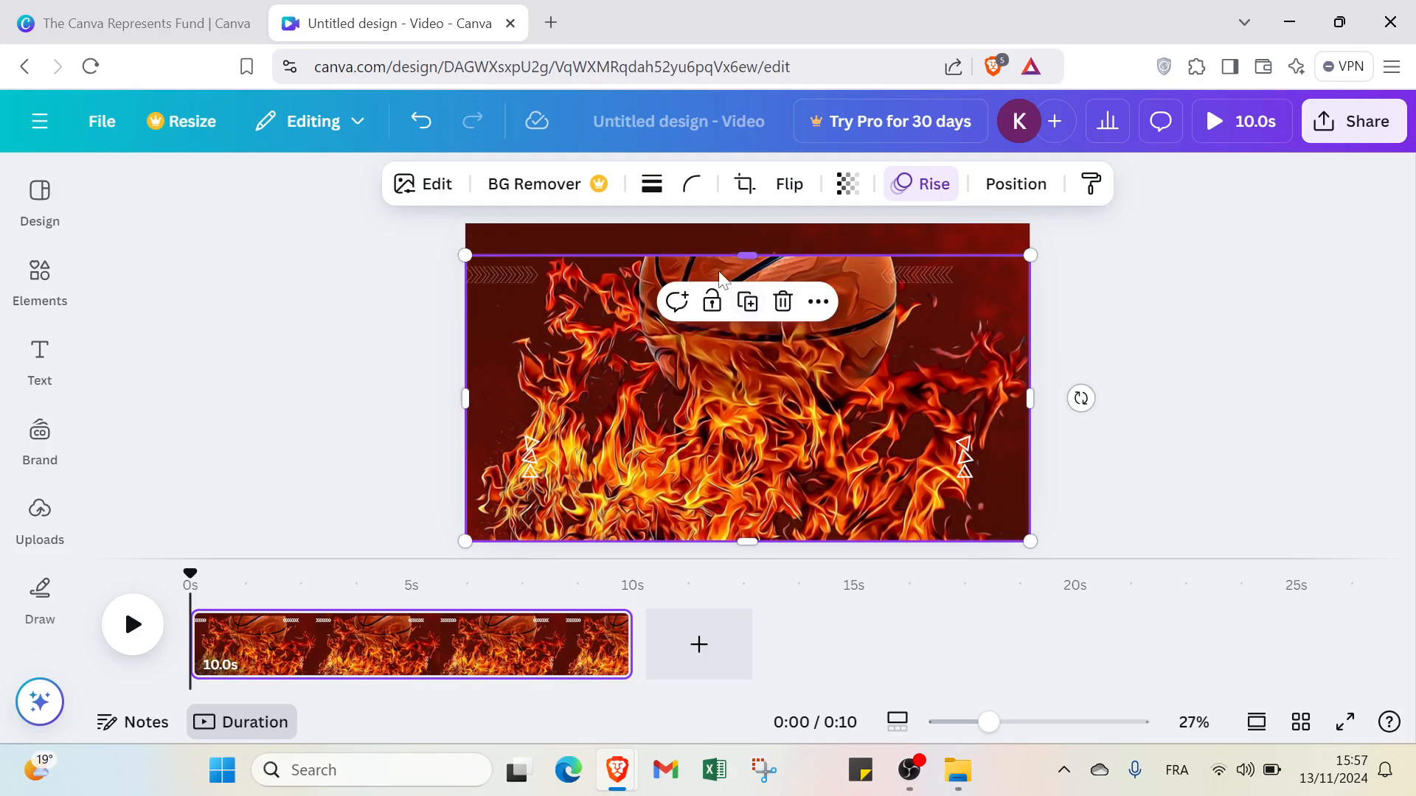
drag(465, 398, 580, 398)
drag(782, 413, 717, 397)
drag(740, 240, 740, 223)
drag(744, 521, 730, 459)
drag(739, 306, 740, 225)
drag(519, 381, 468, 385)
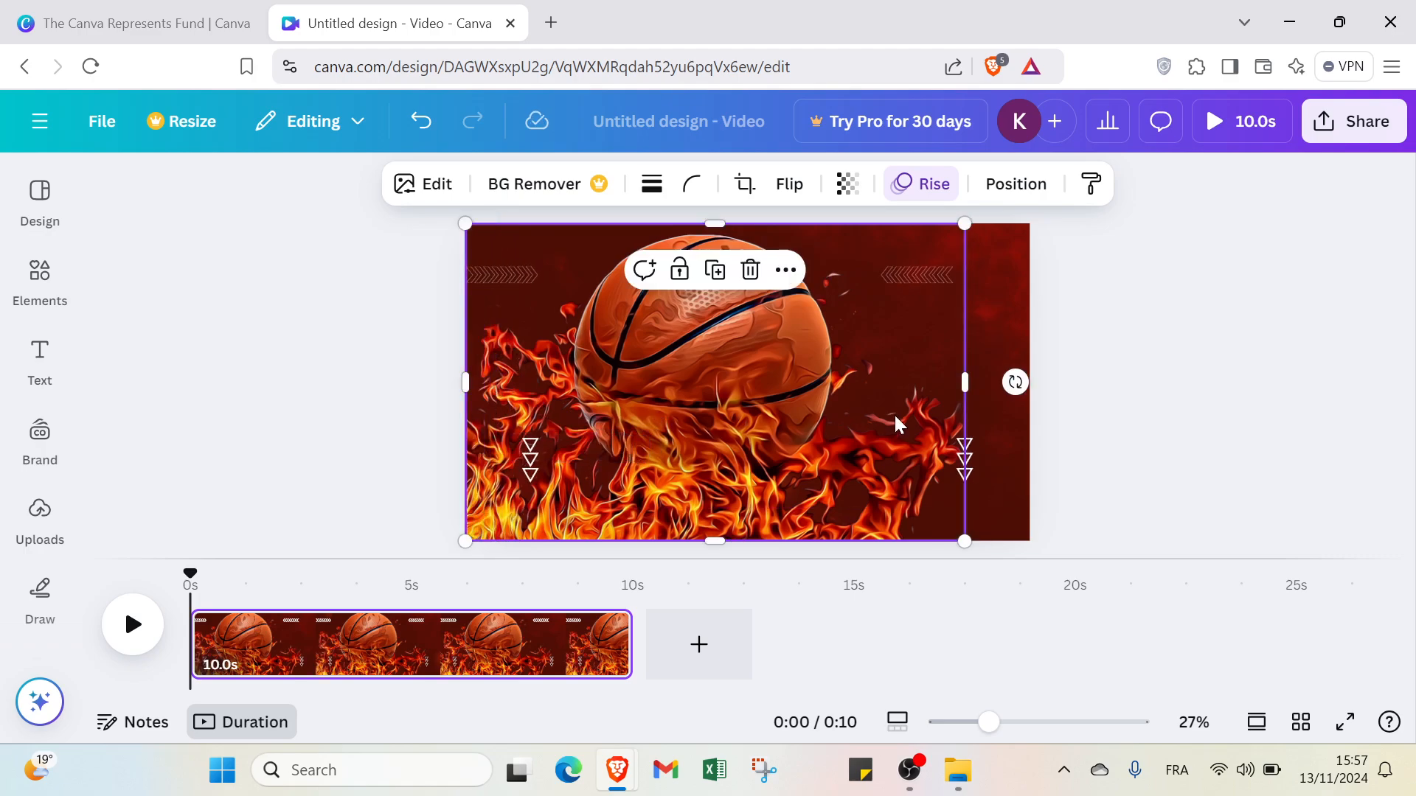
drag(963, 381, 1034, 377)
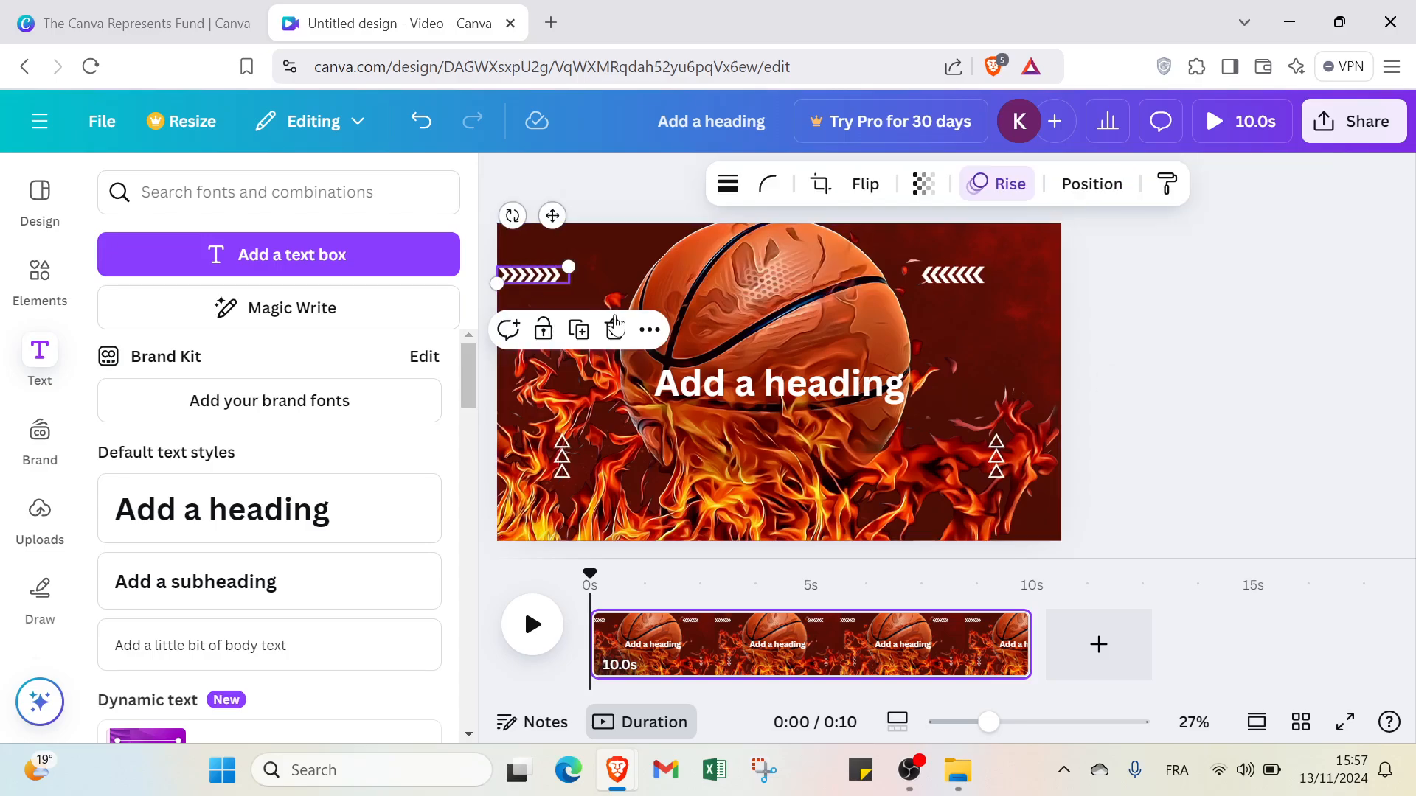
- Add a default heading and delete the chevron and triangle decorations on both sides of the page
click(616, 328)
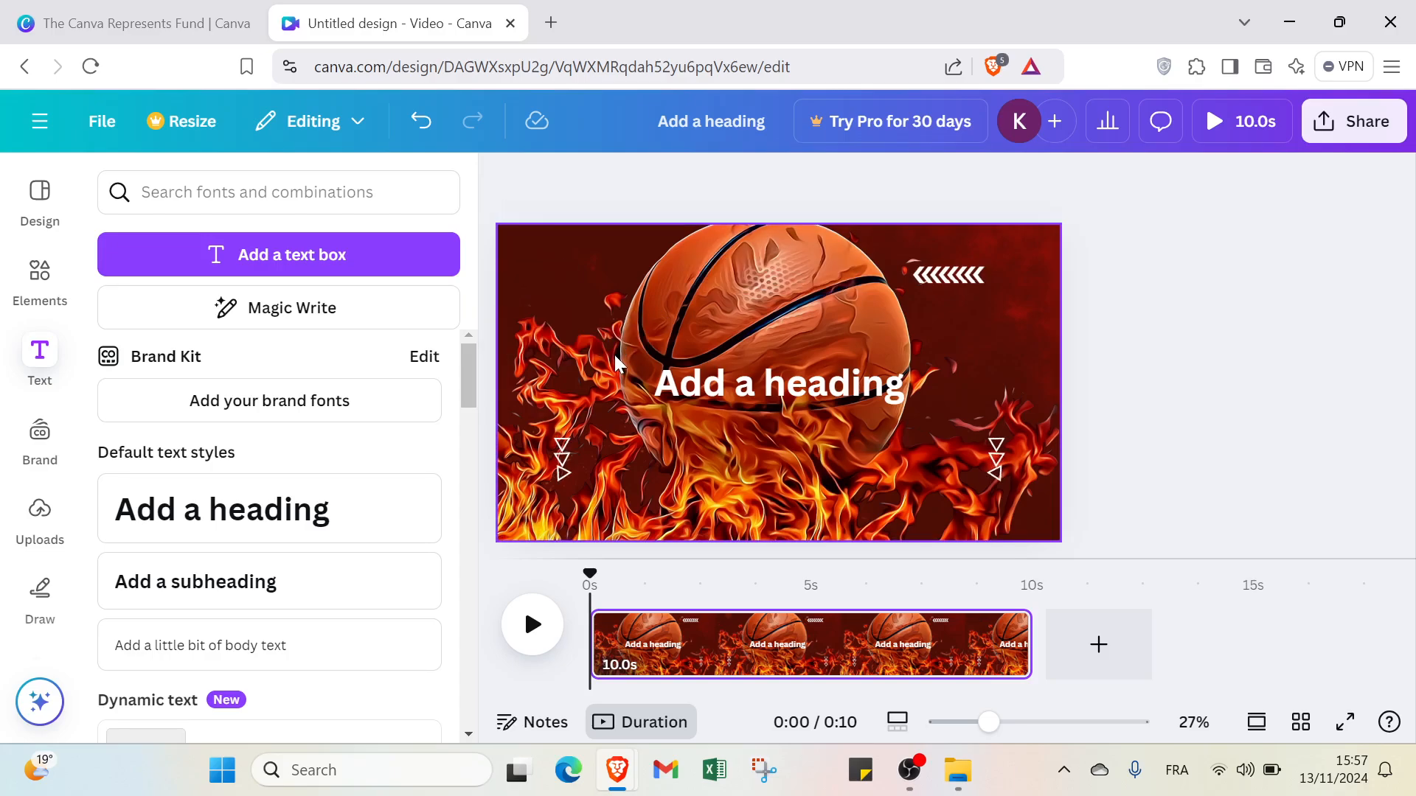
click(562, 455)
key(Delete)
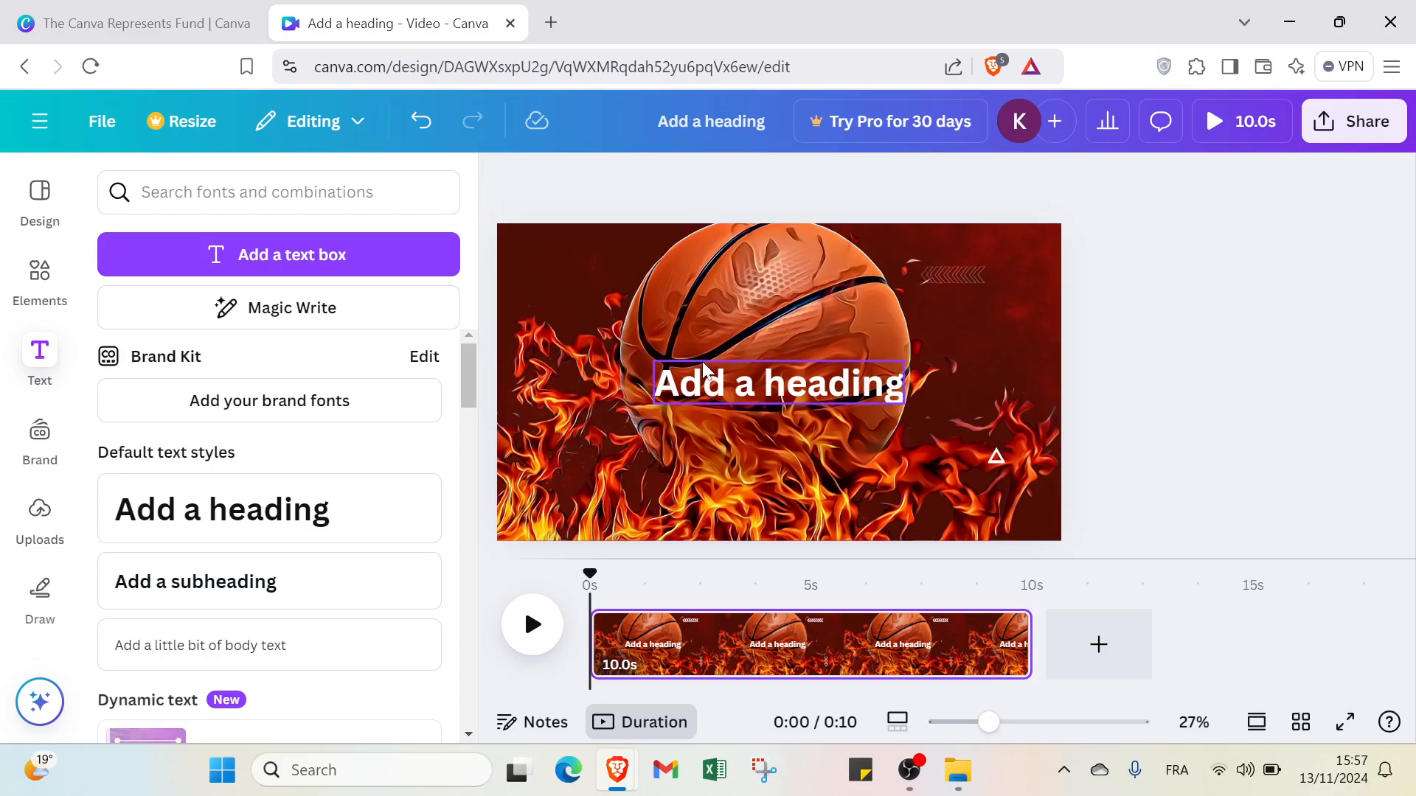
click(925, 279)
click(984, 330)
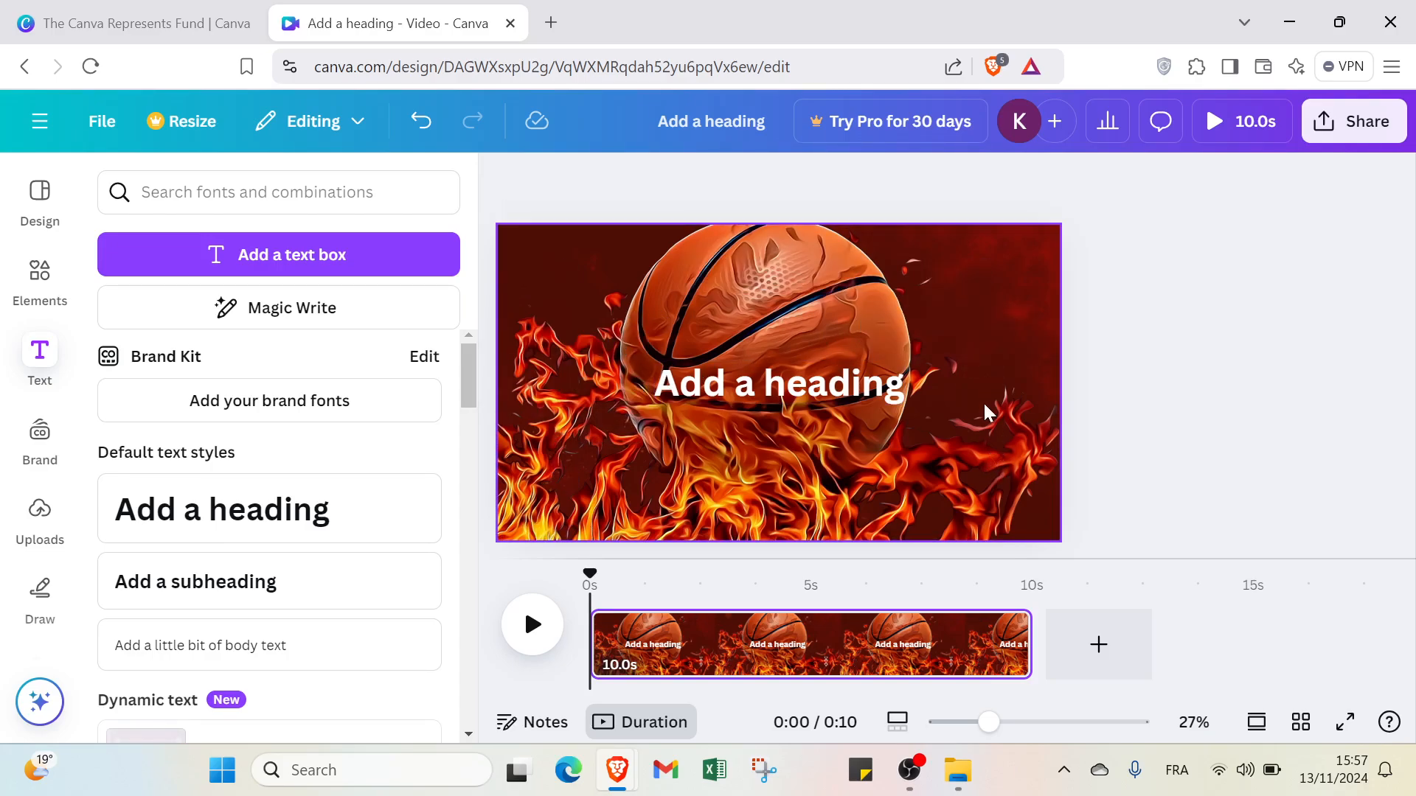
click(996, 448)
click(1030, 383)
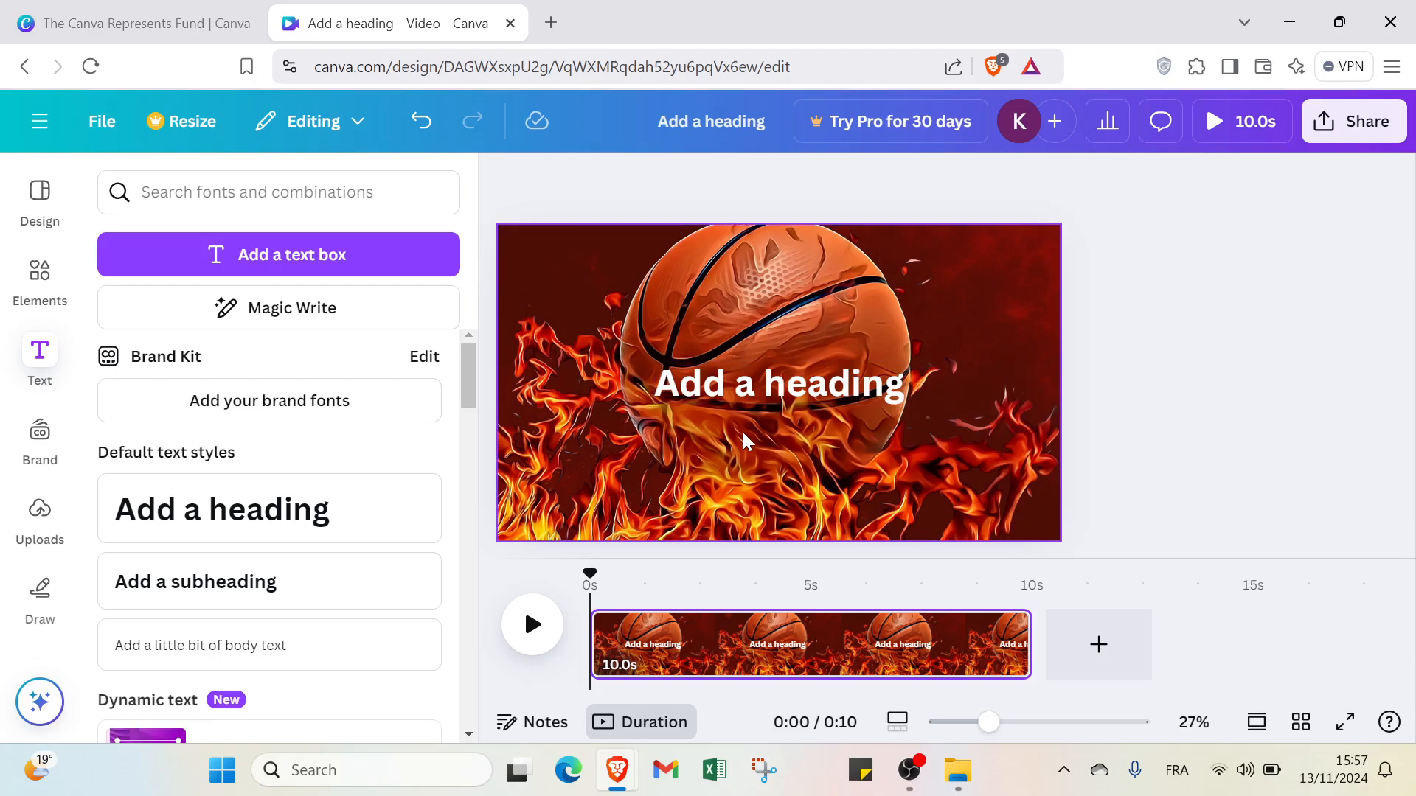
- Replace the heading's placeholder text with "Basketball shoes"
double_click(746, 389)
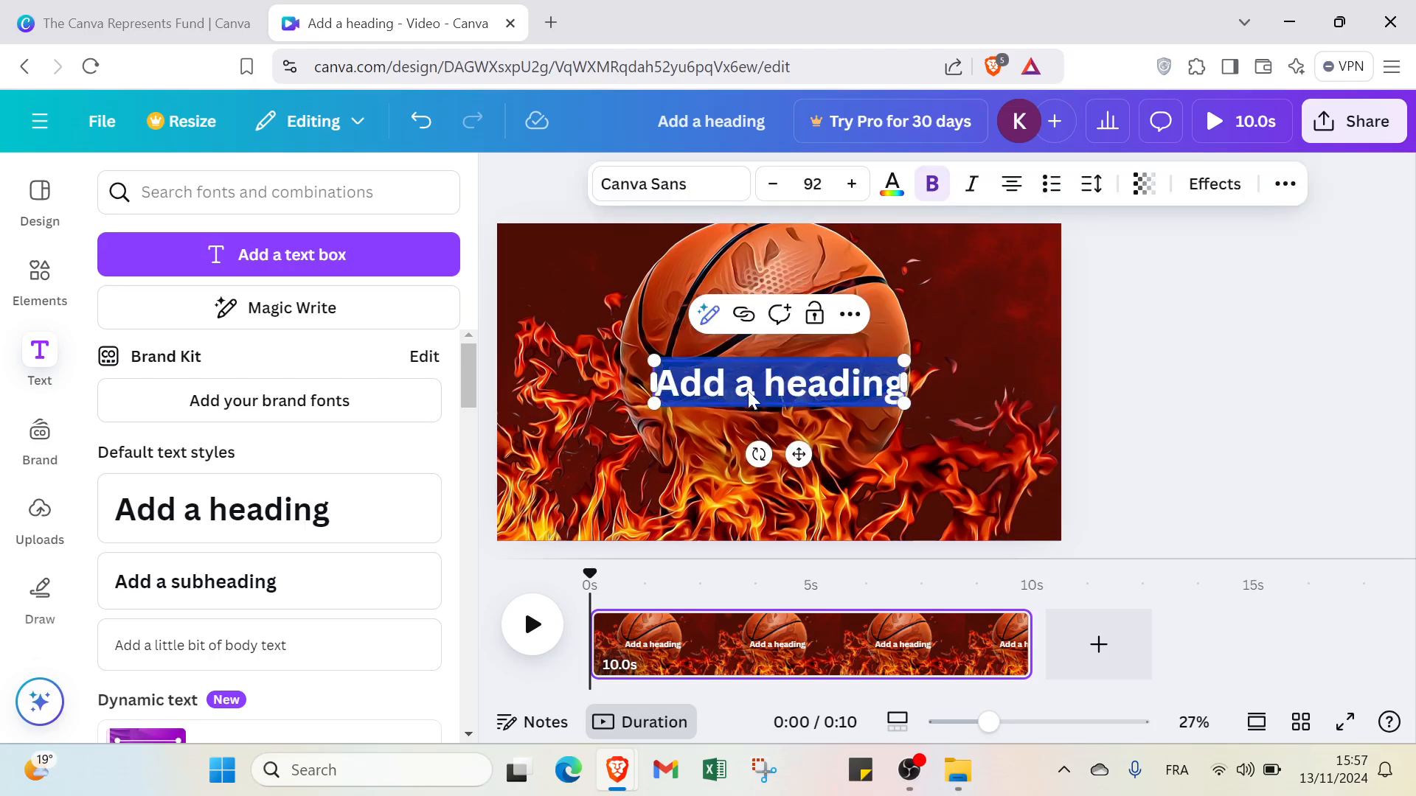
text(basket)
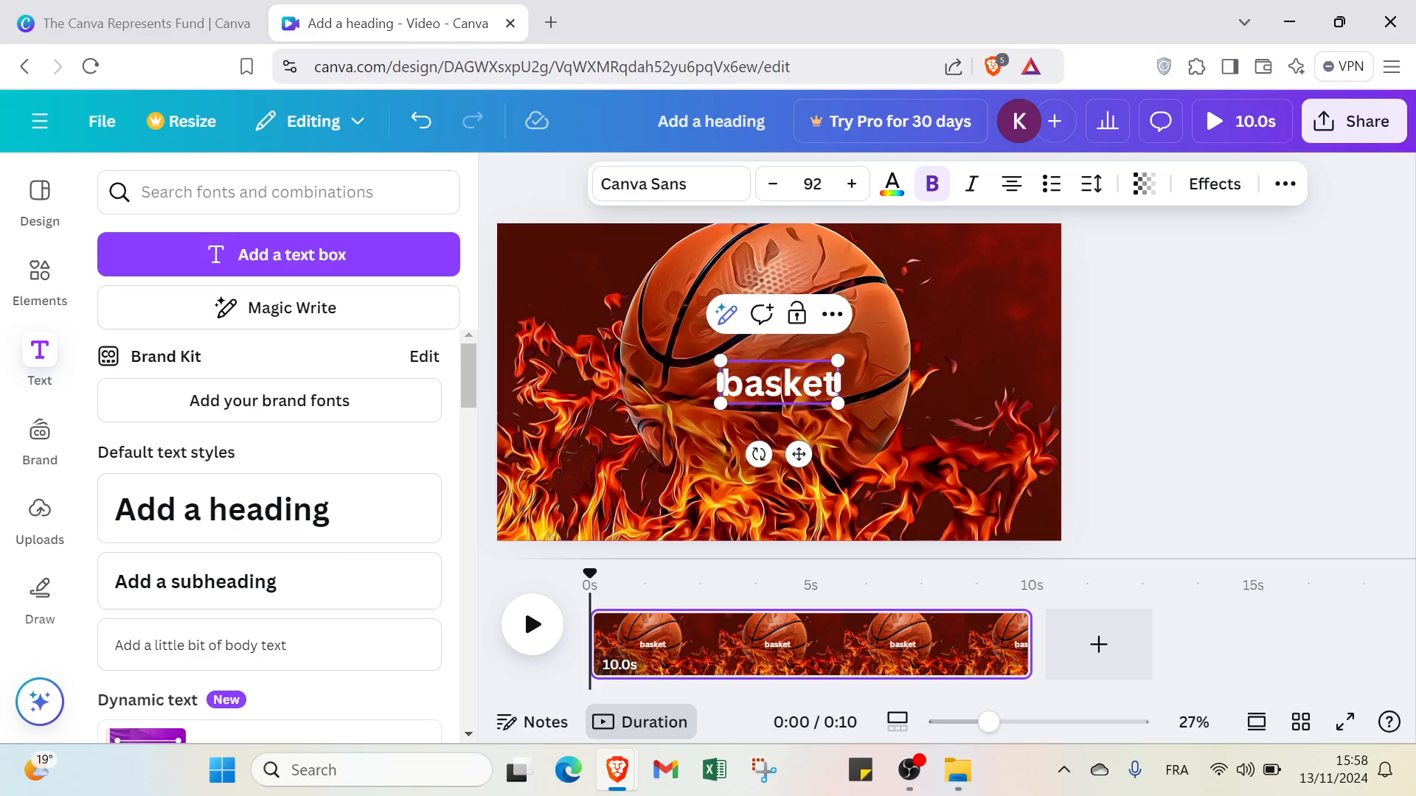
text( ball)
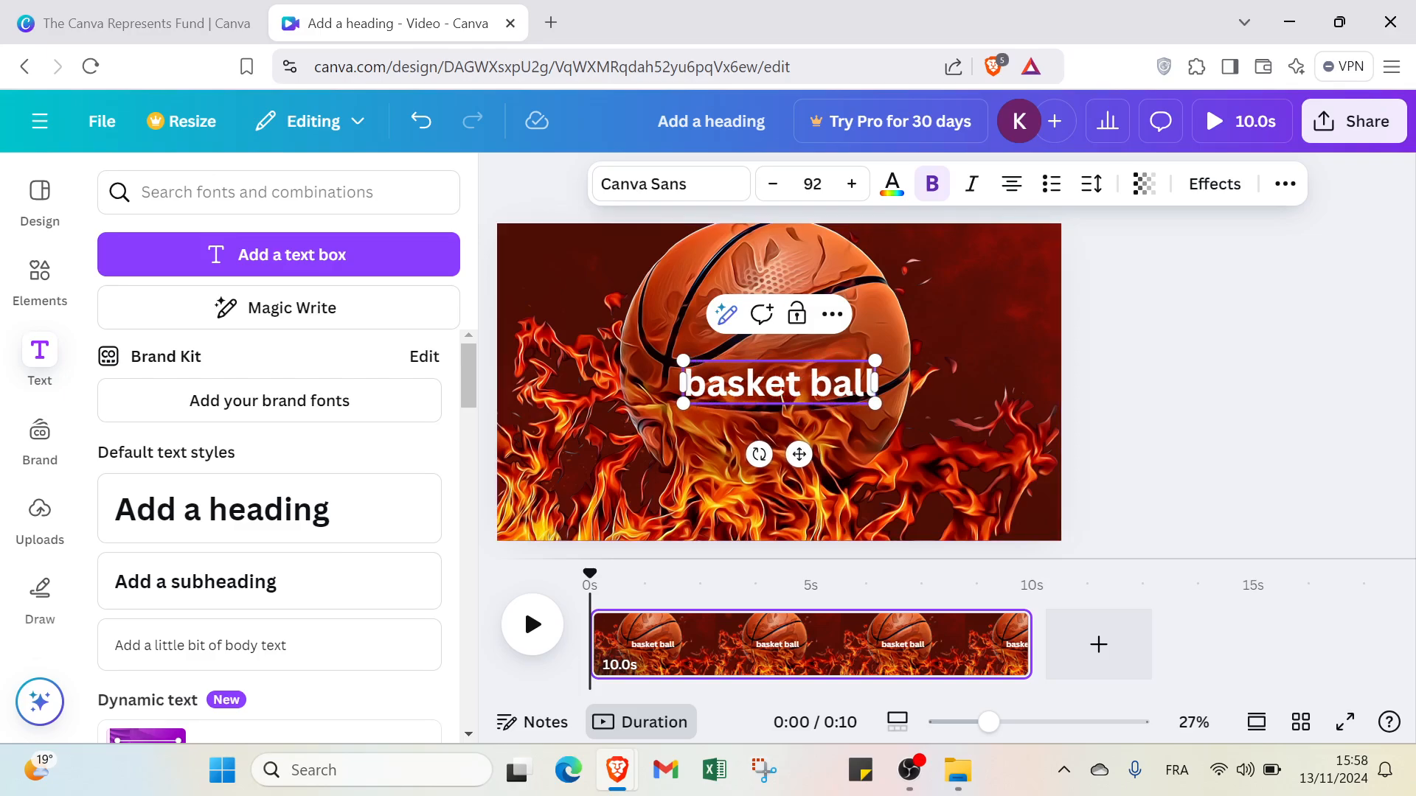
text( shoes)
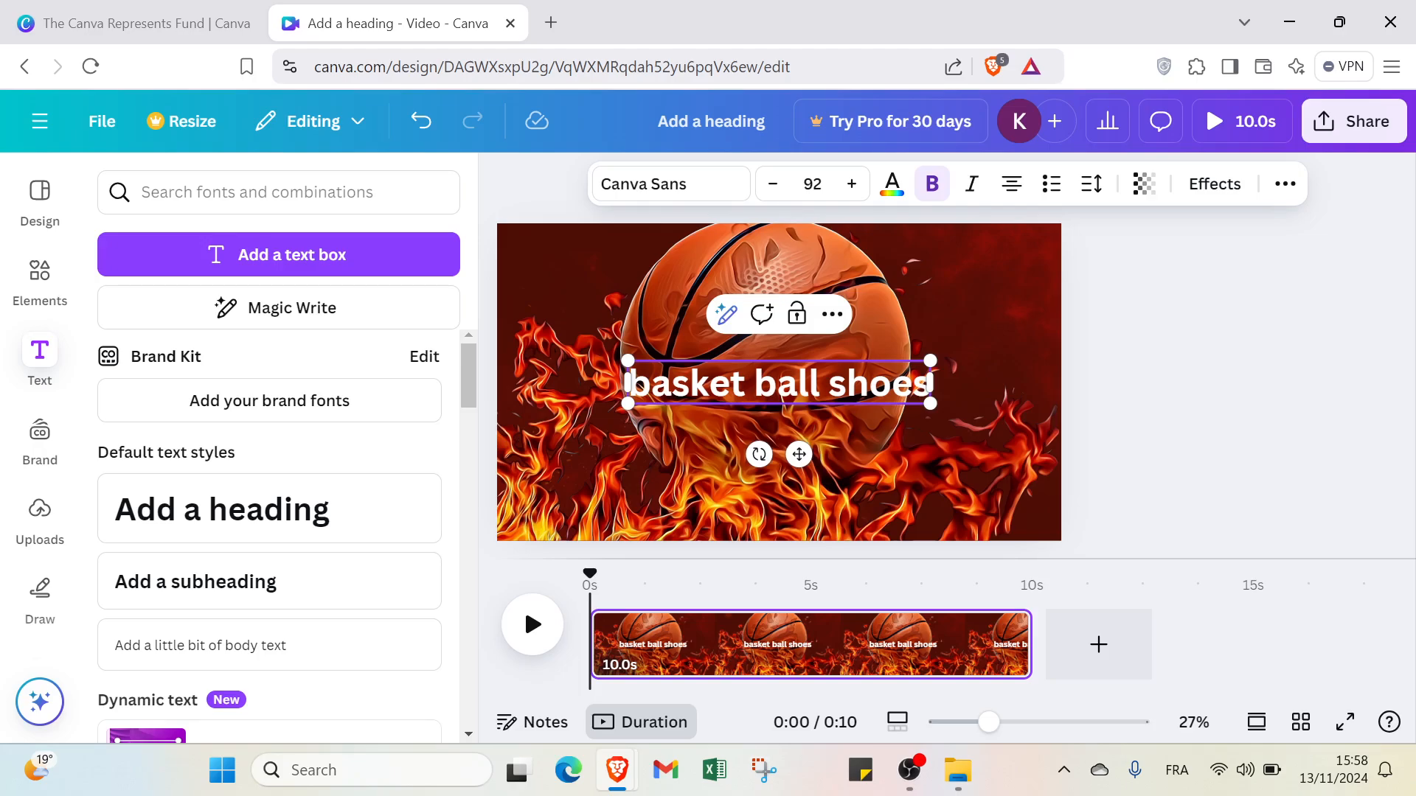
key(BackSpace)
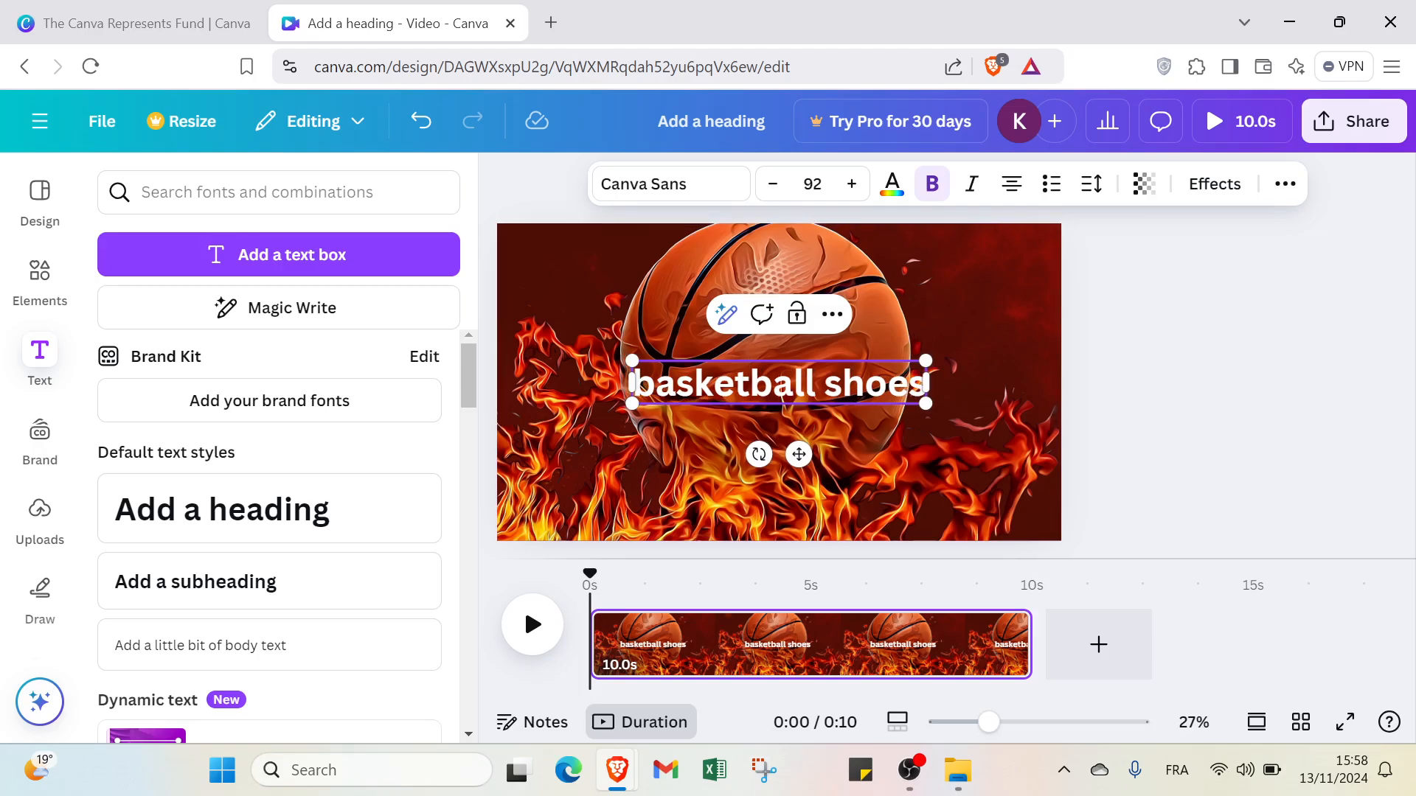
key(Delete)
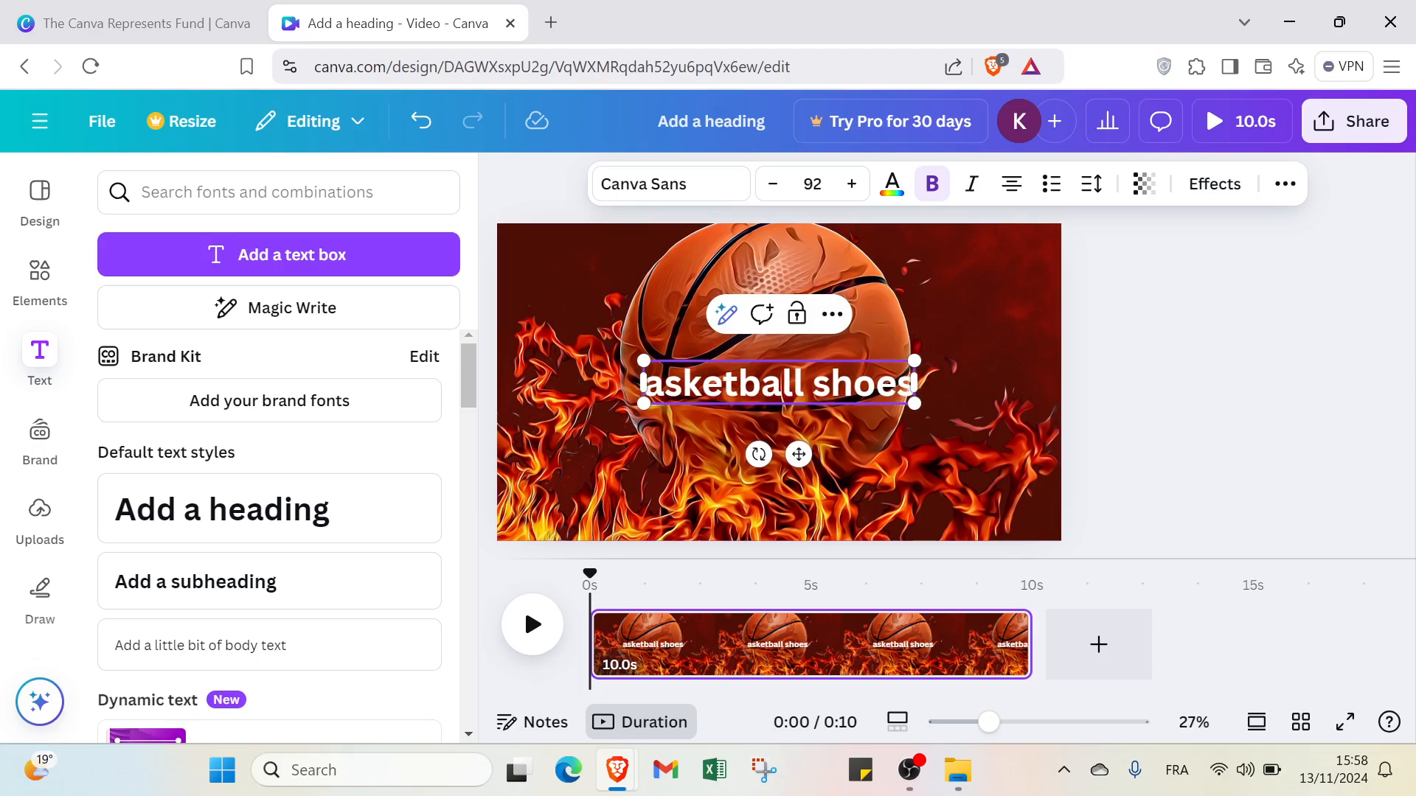
text(B)
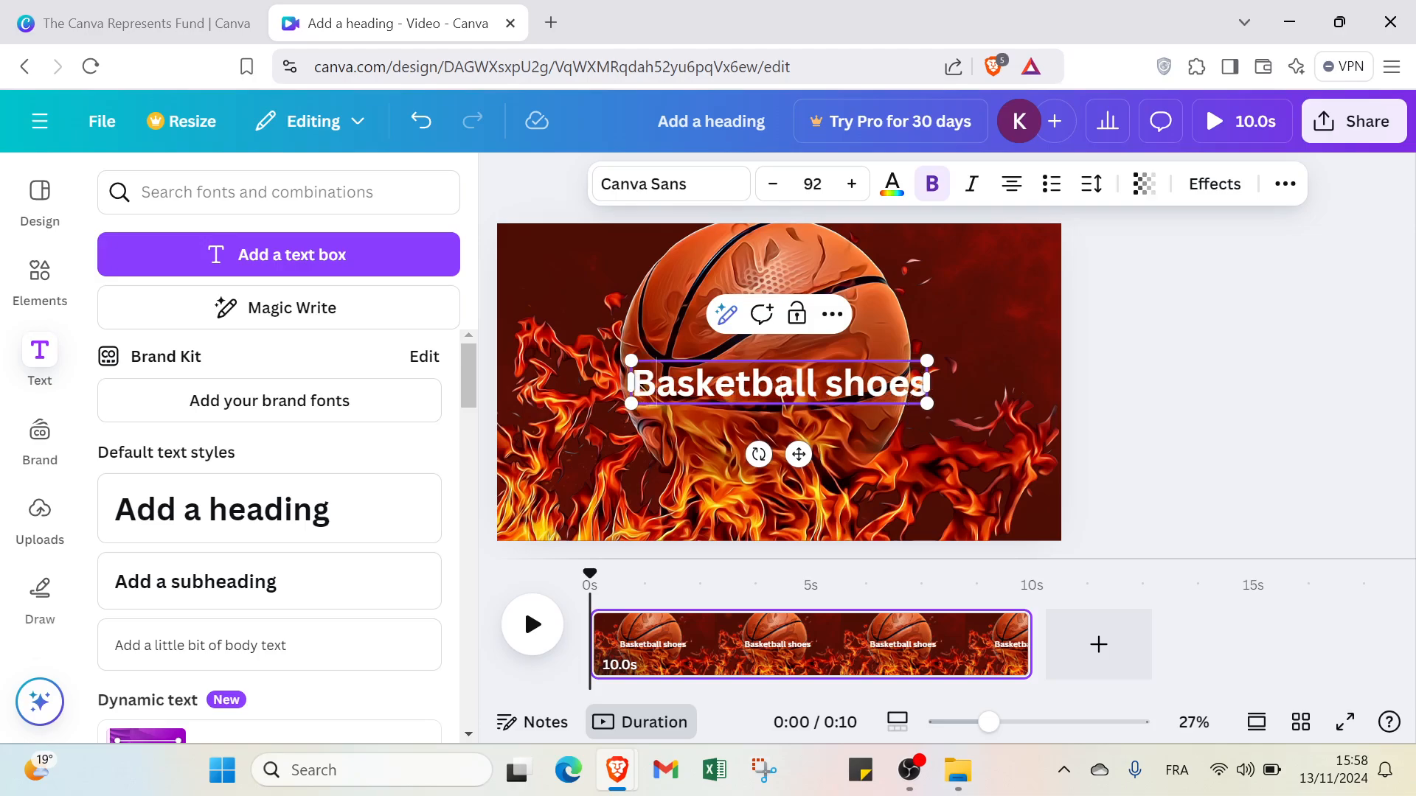
click(929, 327)
- Enlarge the "Basketball shoes" heading to font size 133 and position it centrally across the basketball
drag(878, 381, 868, 276)
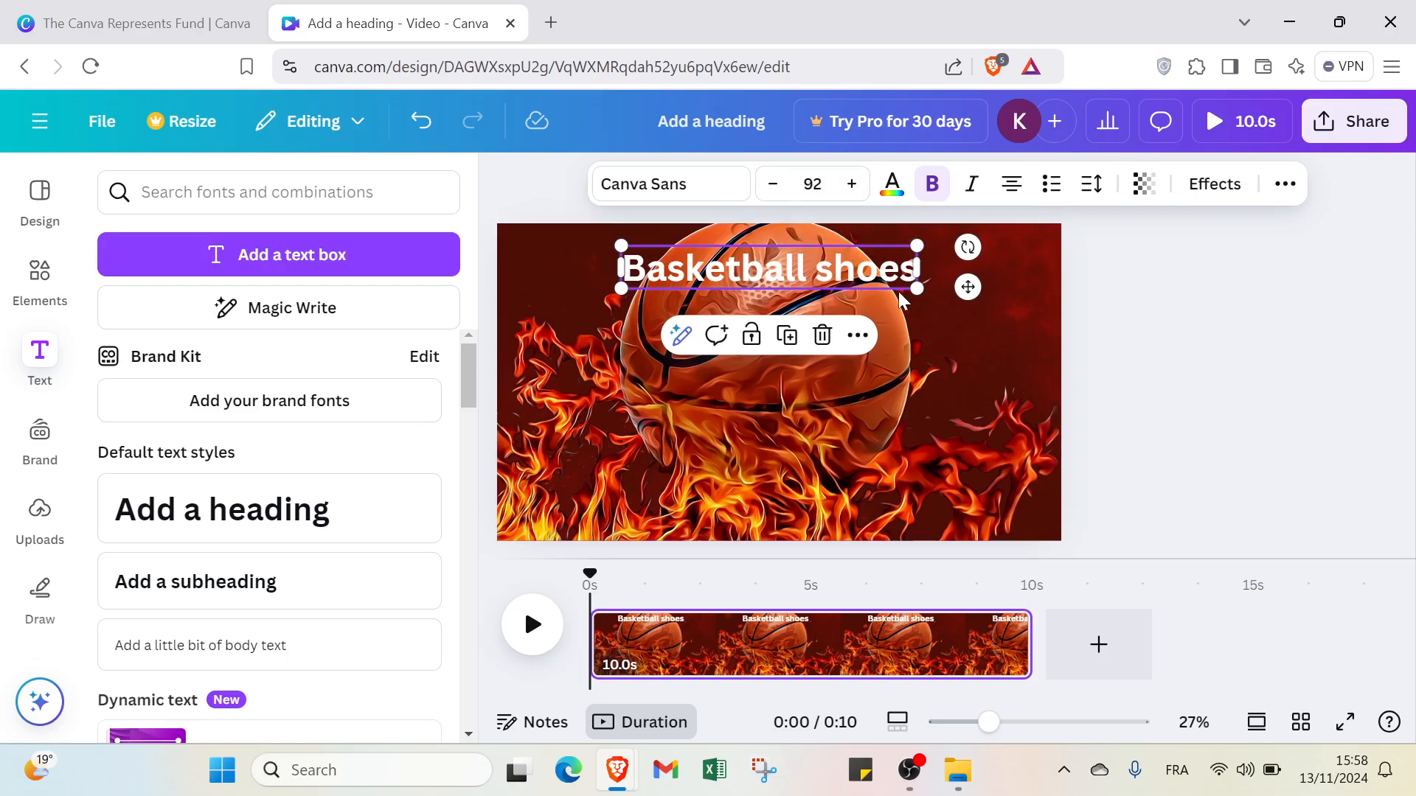
drag(919, 288, 1020, 532)
drag(880, 277, 802, 354)
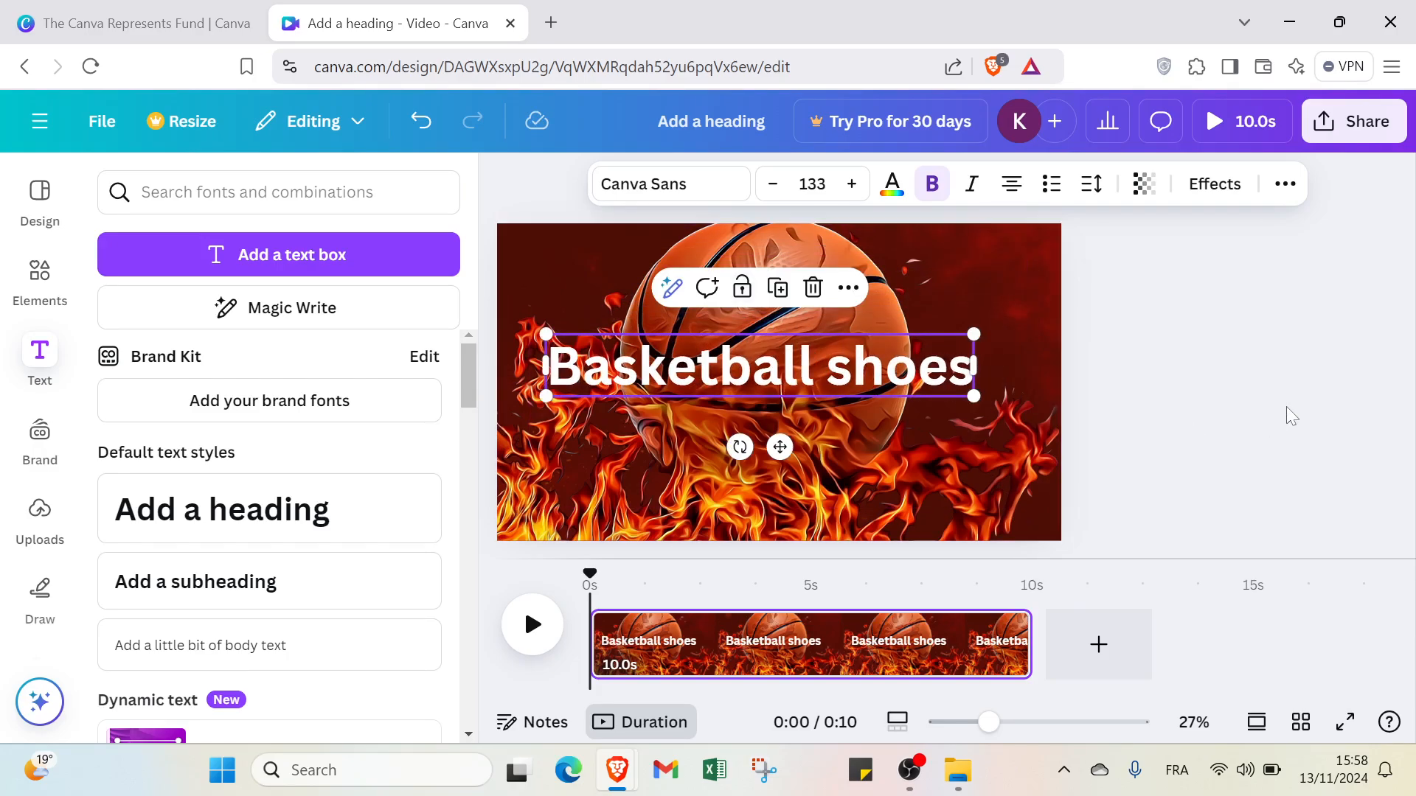
click(1287, 408)
click(894, 376)
drag(898, 382, 910, 382)
click(1164, 440)
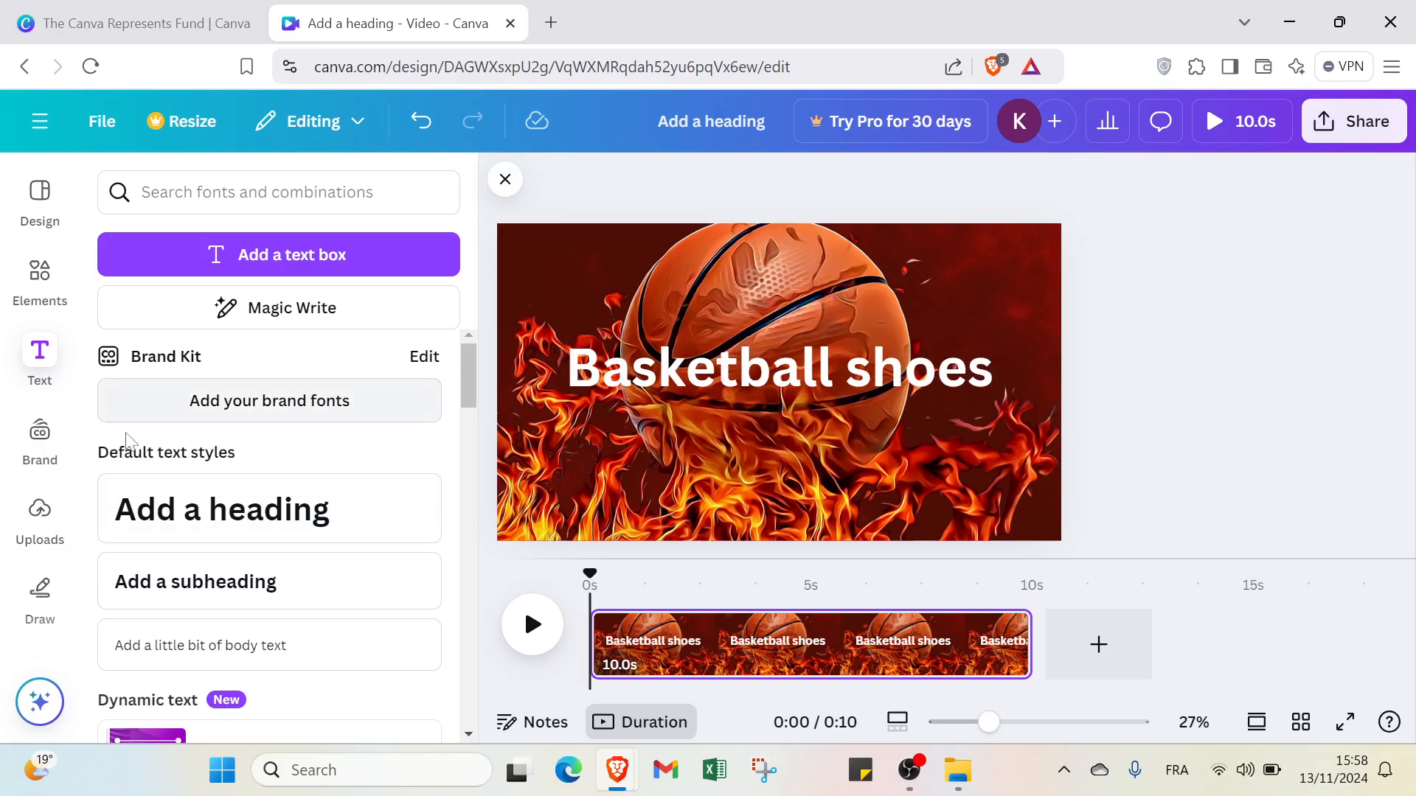
- Add a second page after the basketball page and fill it with the uploaded black-and-red shoe image
click(41, 513)
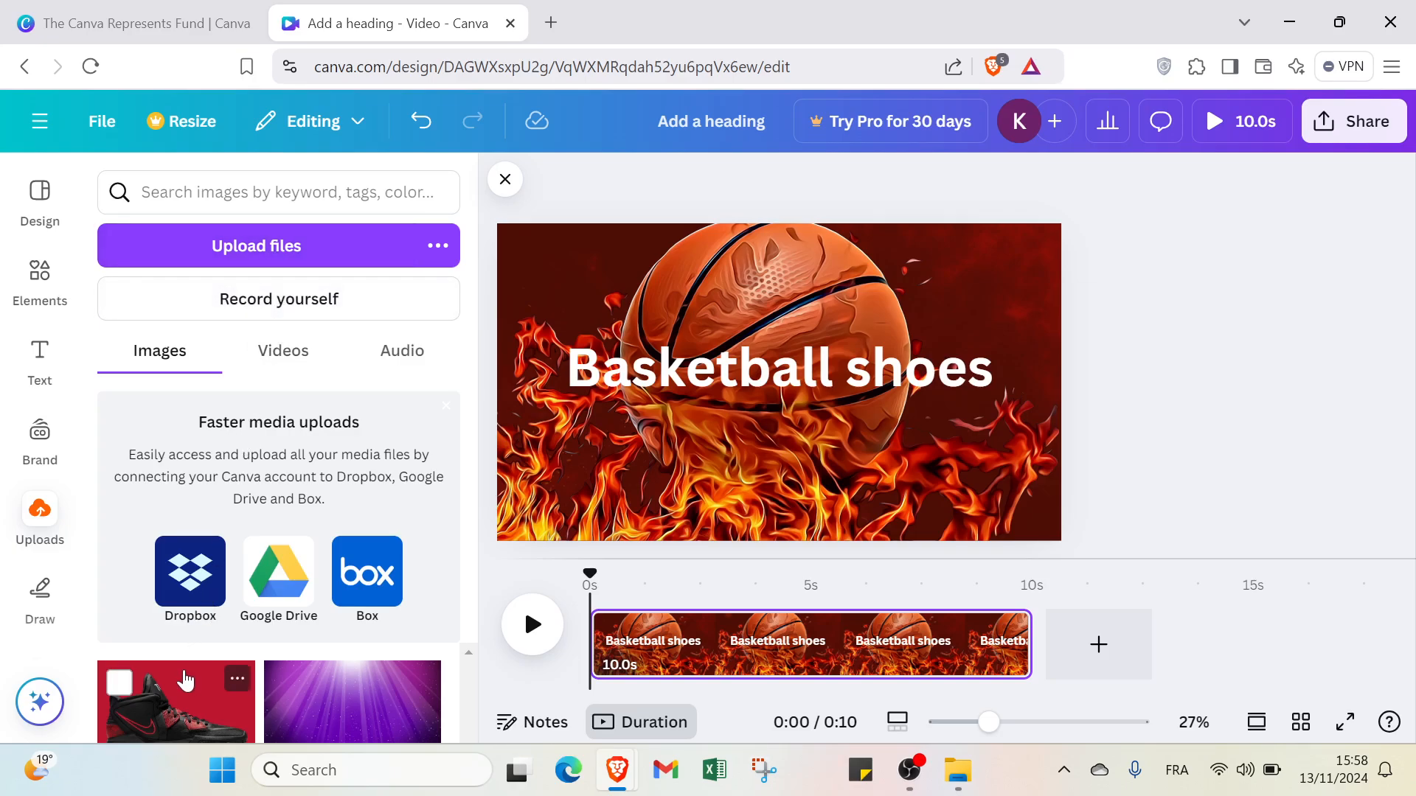
click(171, 692)
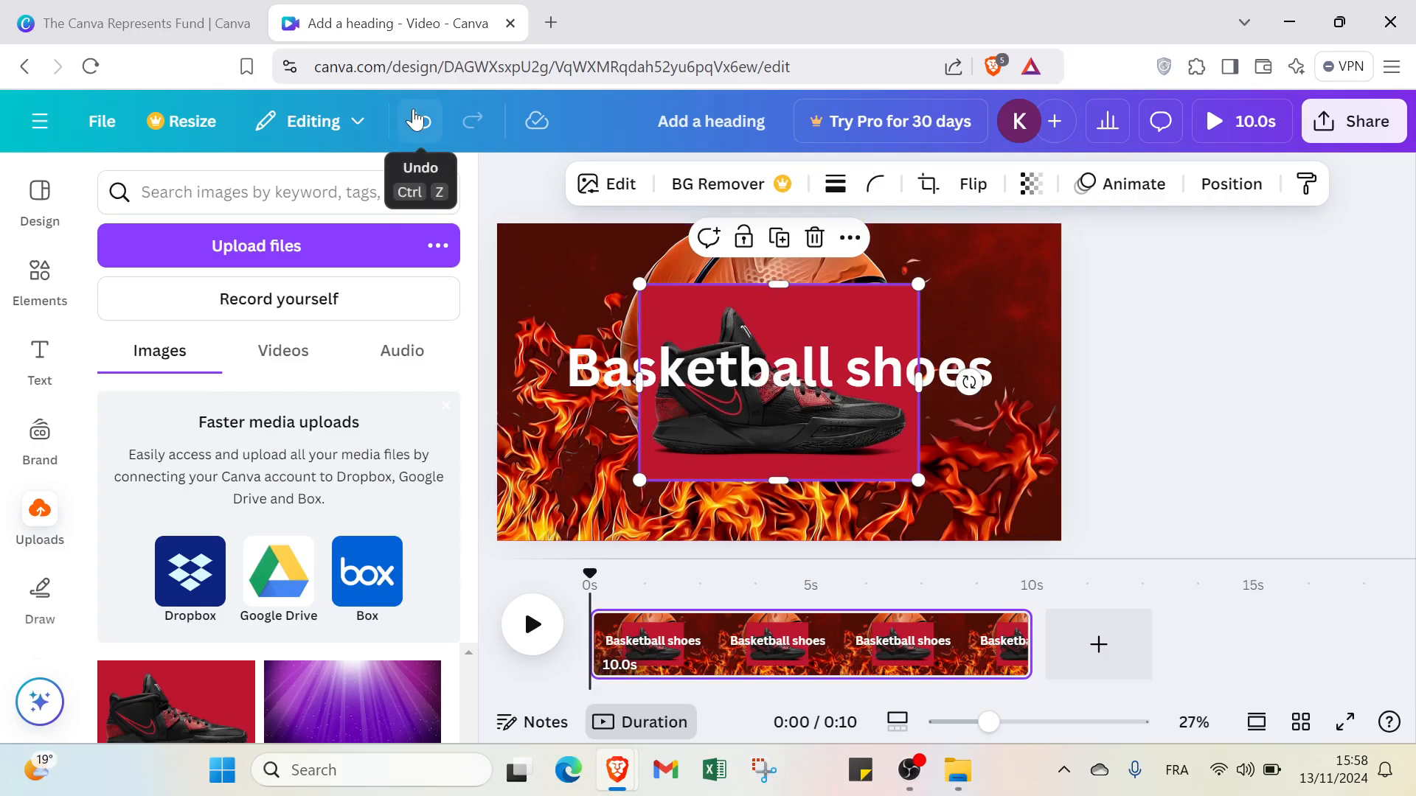
click(417, 119)
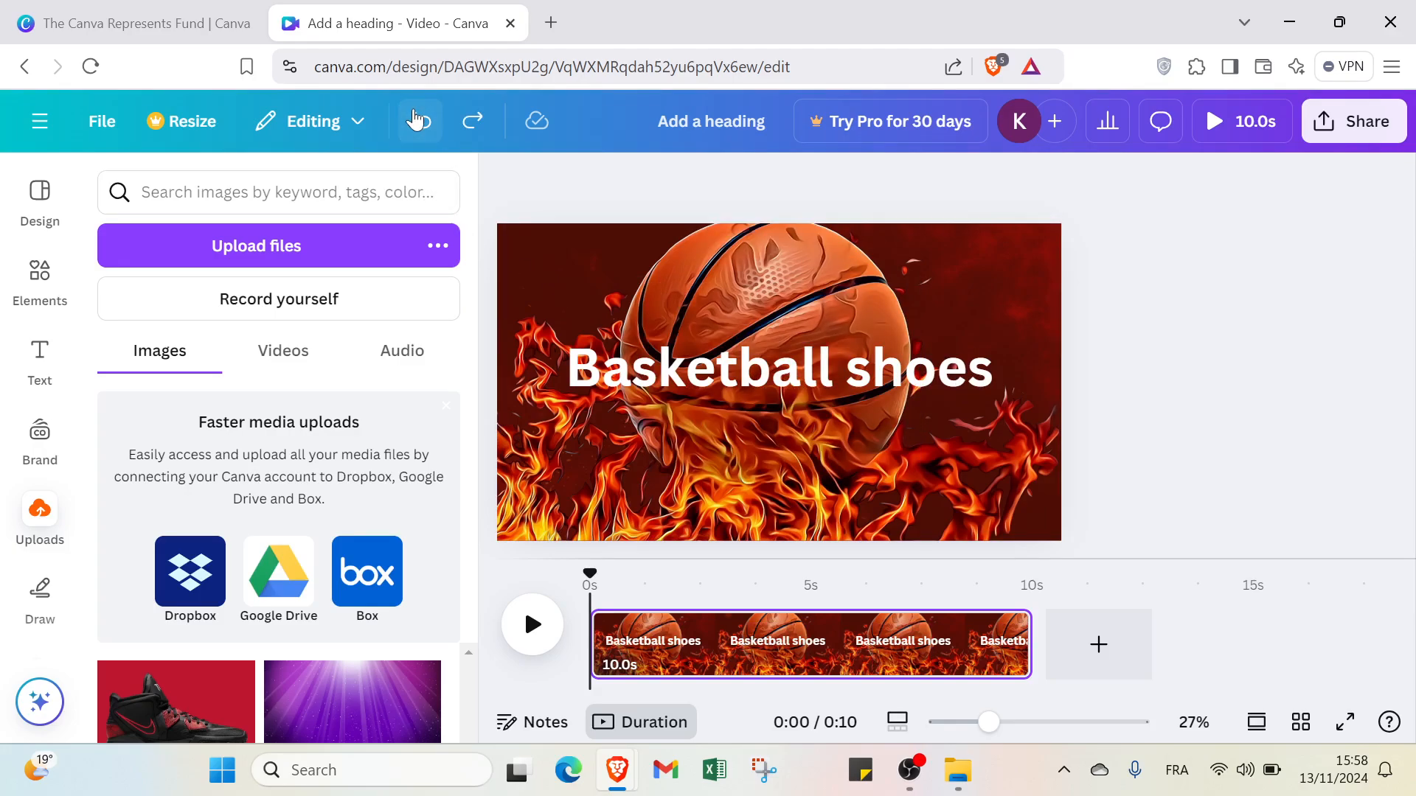
click(1060, 671)
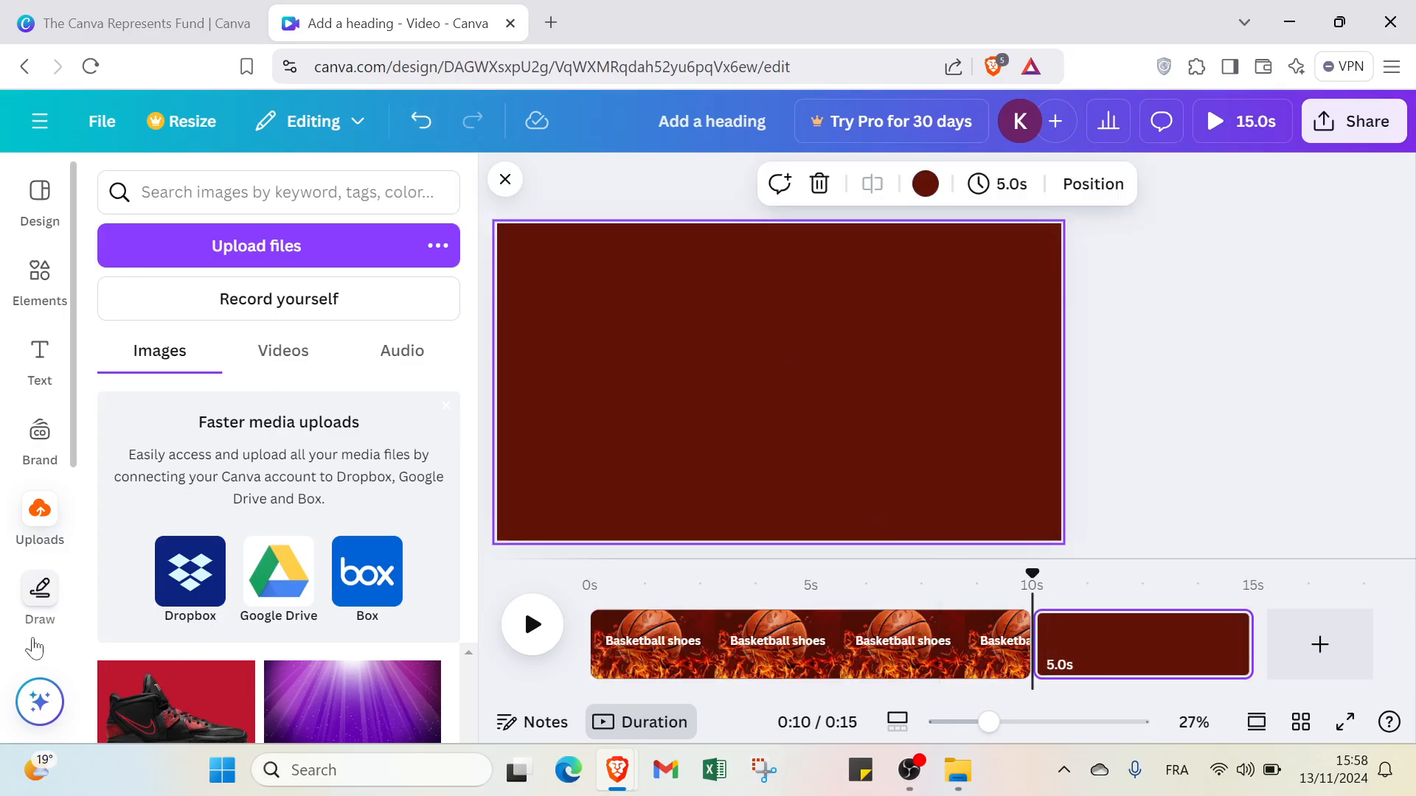
click(116, 679)
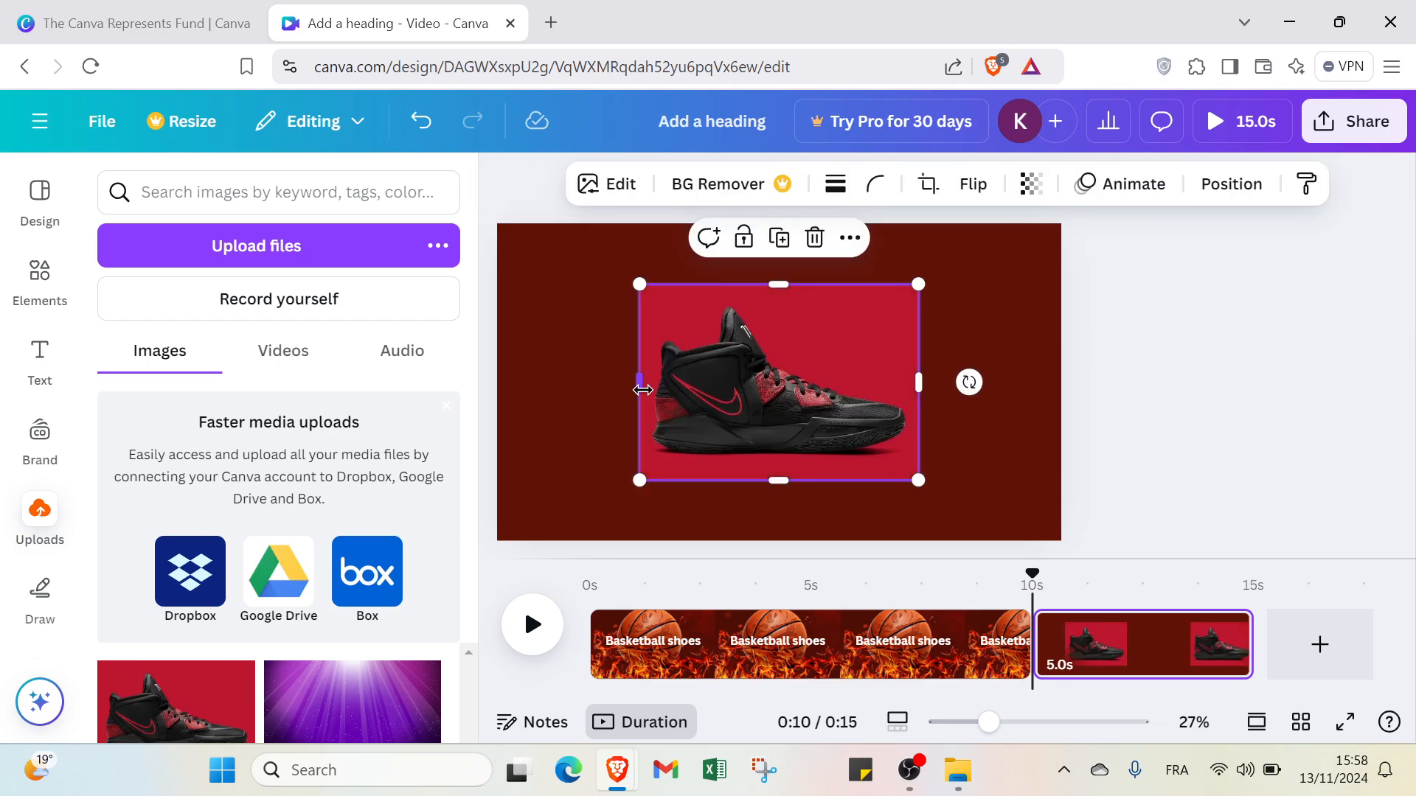
drag(641, 390, 505, 385)
drag(918, 379, 1022, 382)
- Preview the video, skip ahead to the shoe page and close the preview
click(1254, 124)
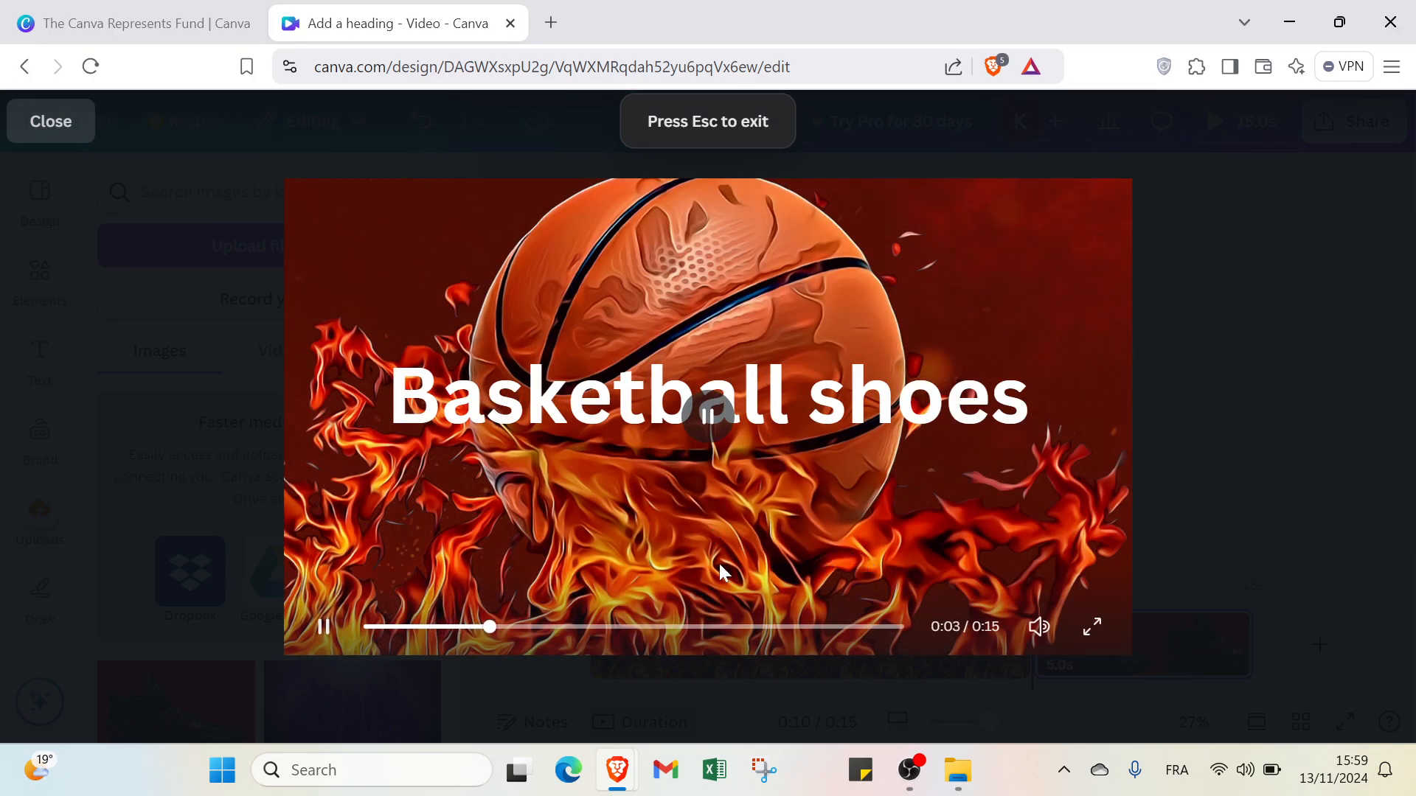
click(719, 626)
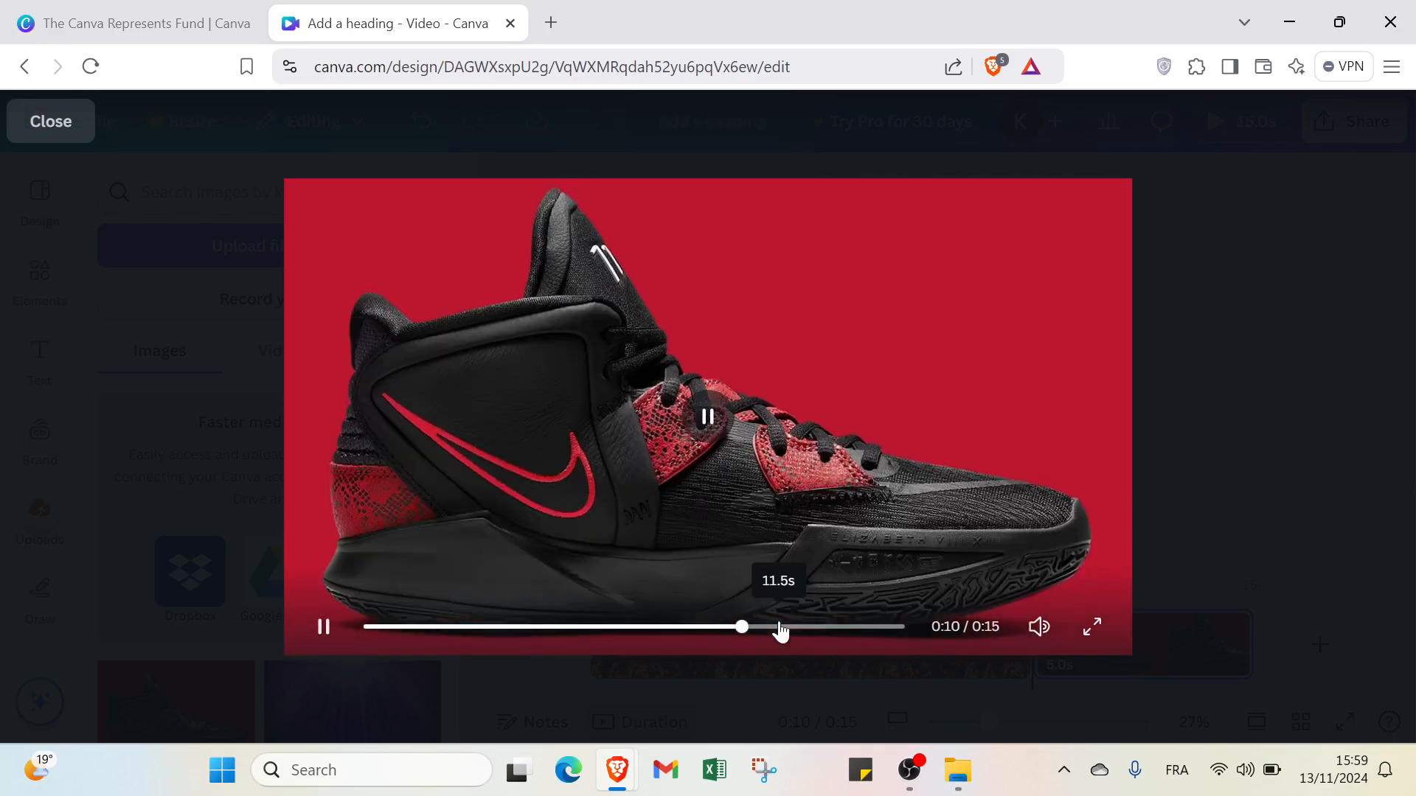
click(41, 121)
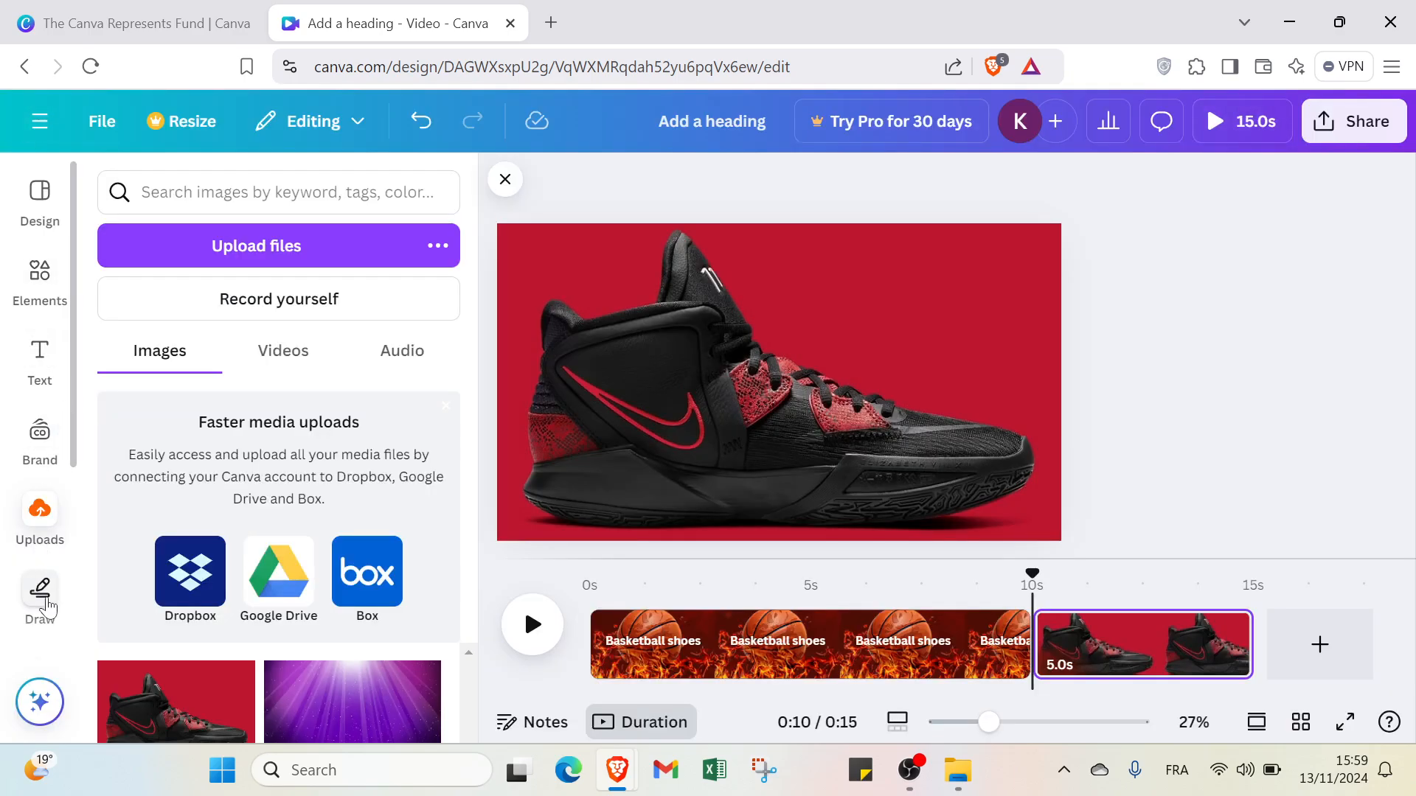
- Browse the Christmas tracks in the audio library, clear that search and return to the uploaded images
scroll(48, 594, down, 2)
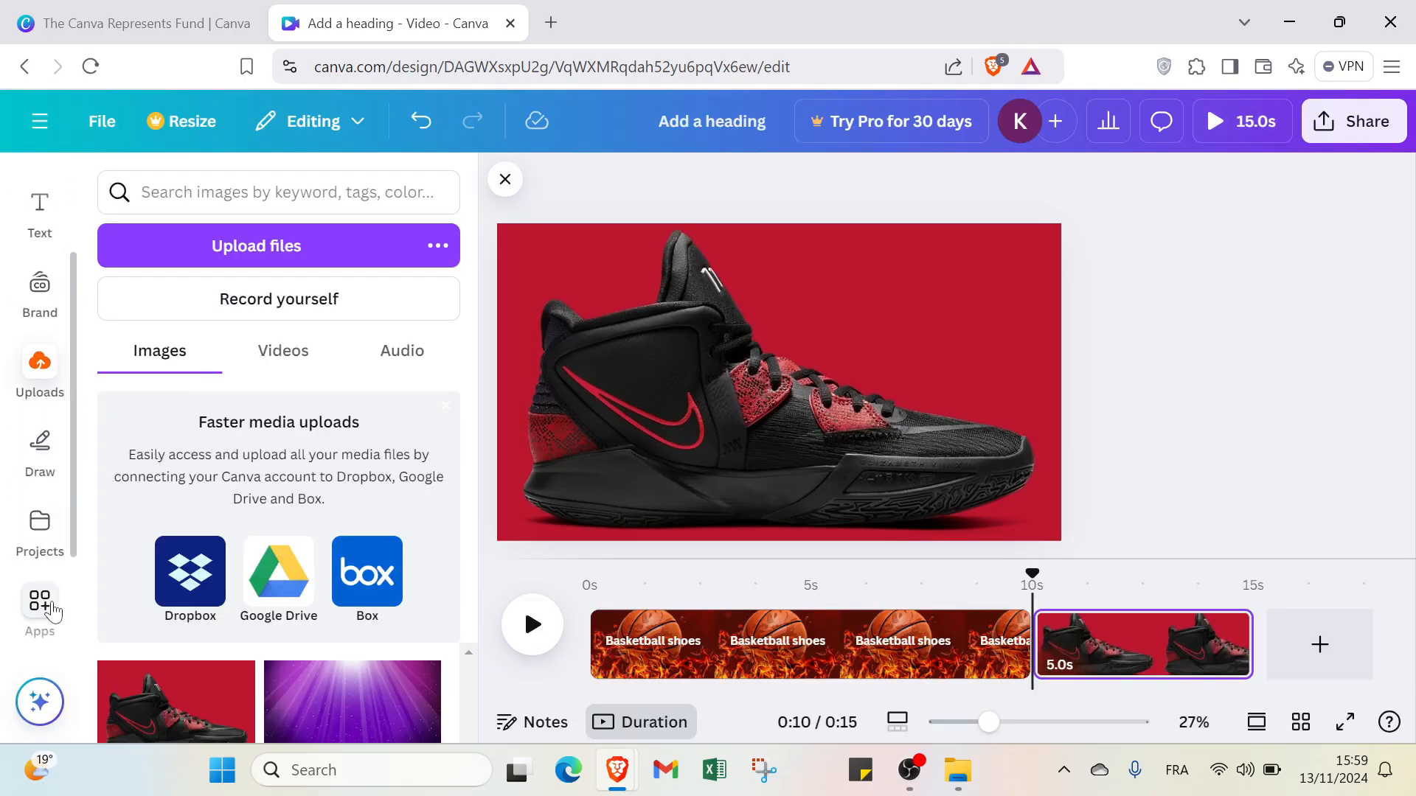
scroll(52, 610, down, 2)
click(42, 550)
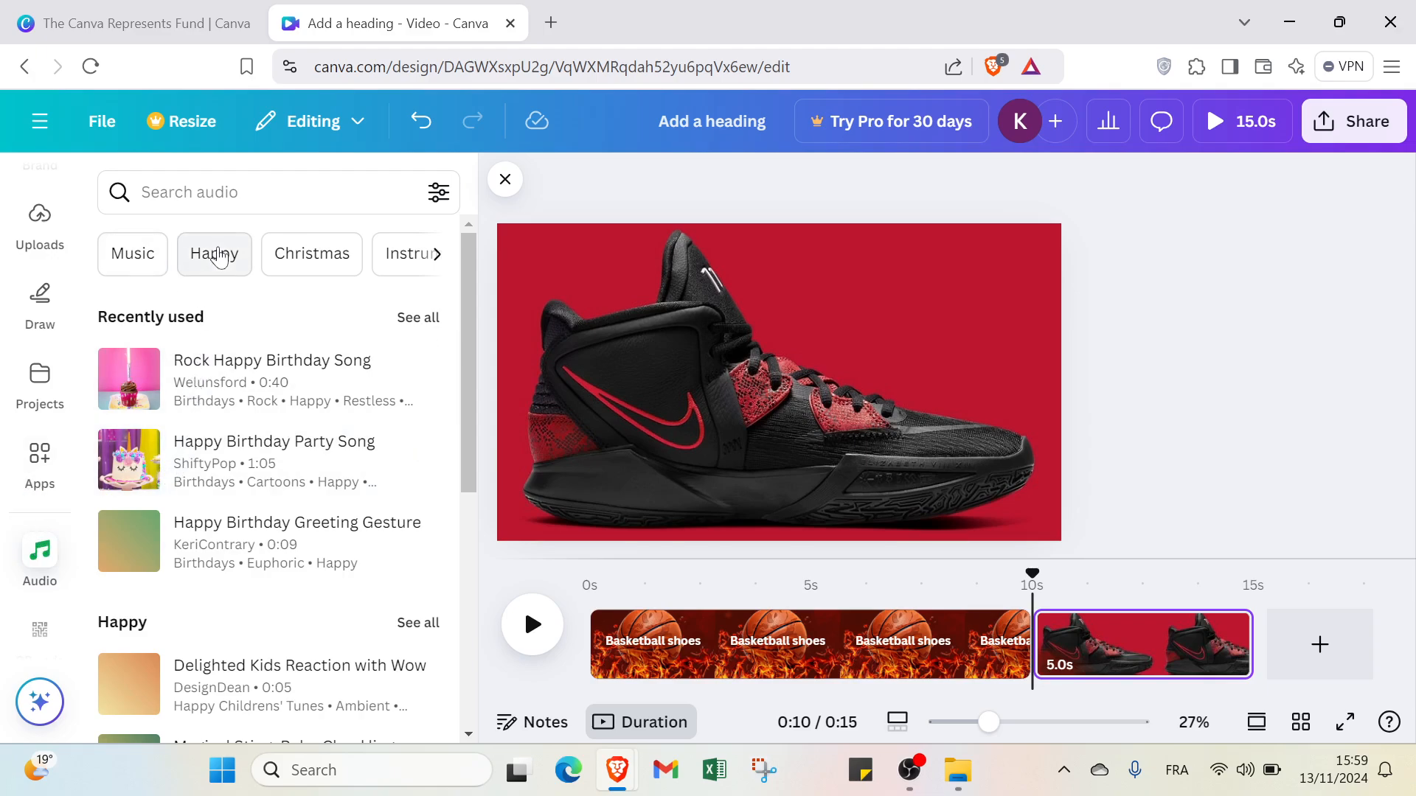
click(292, 258)
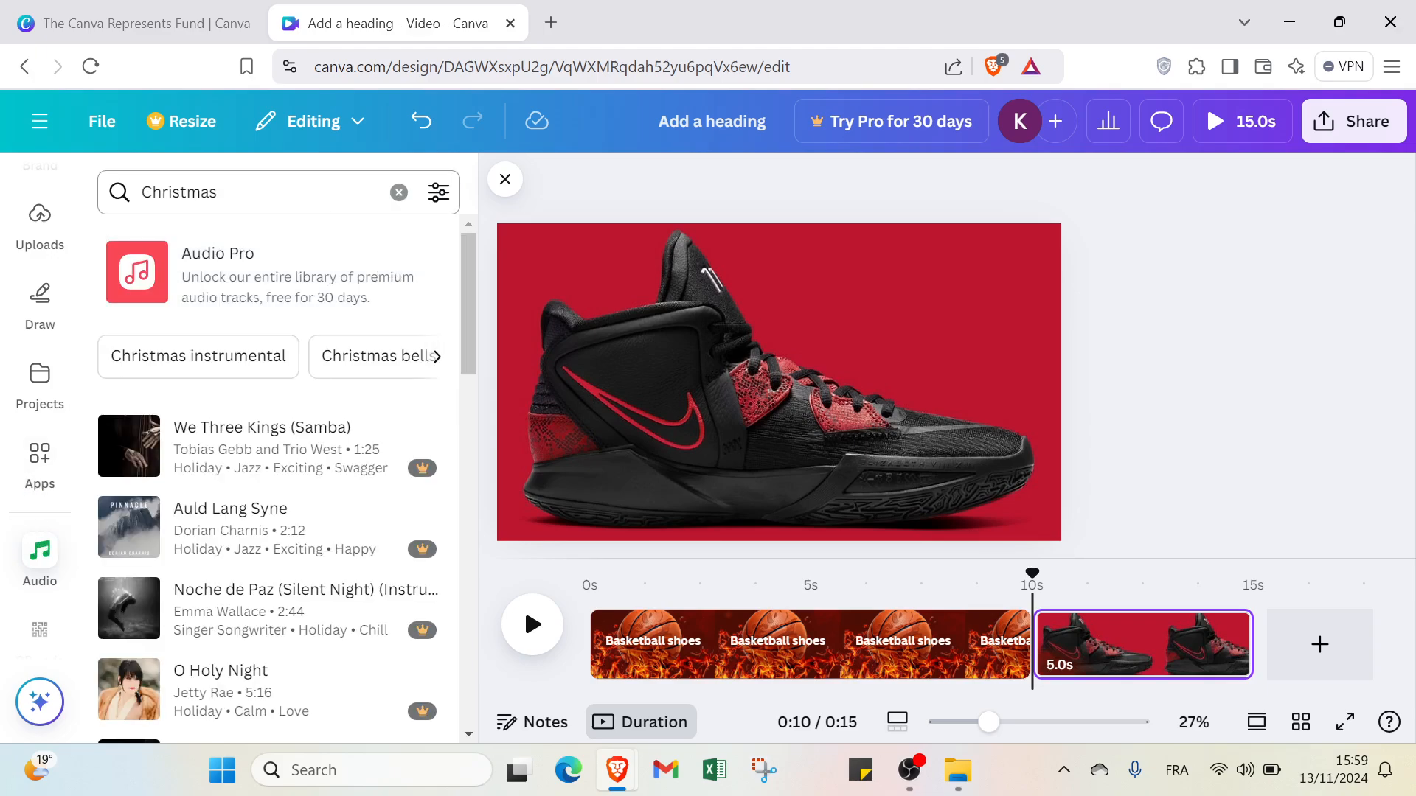
click(398, 192)
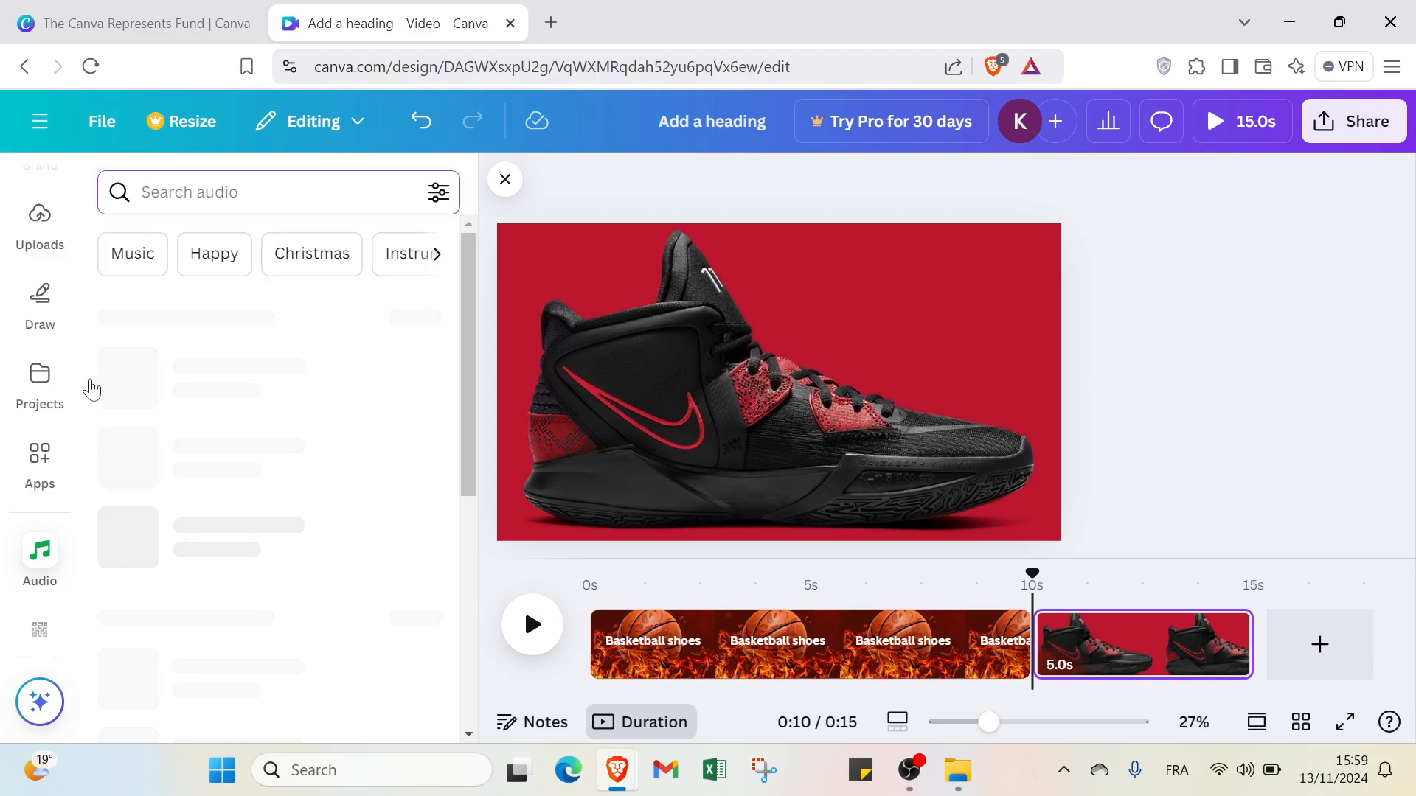
scroll(37, 424, up, 2)
click(38, 377)
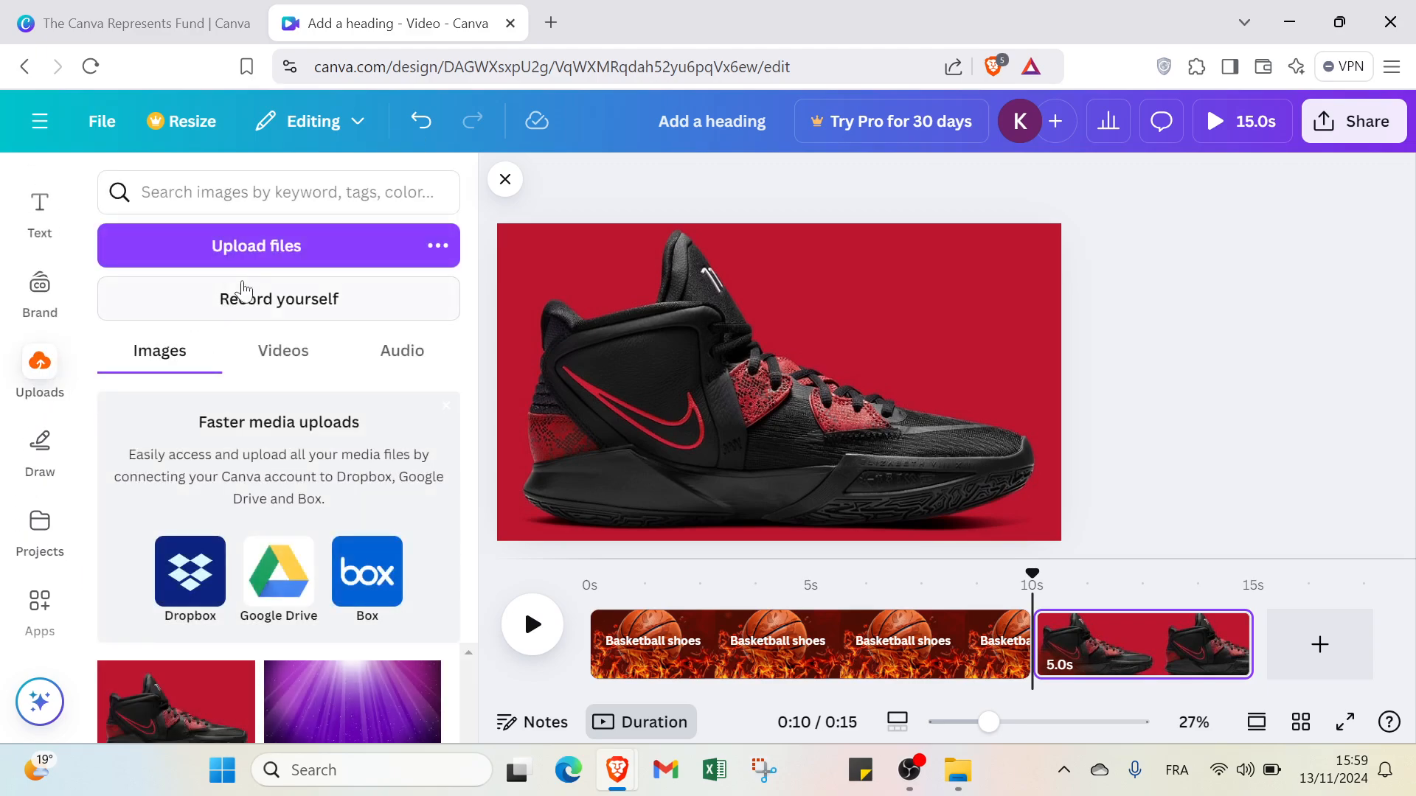
- Allow camera access, record a short webcam clip over the shoe page, finish the recording and return to the editor
click(287, 304)
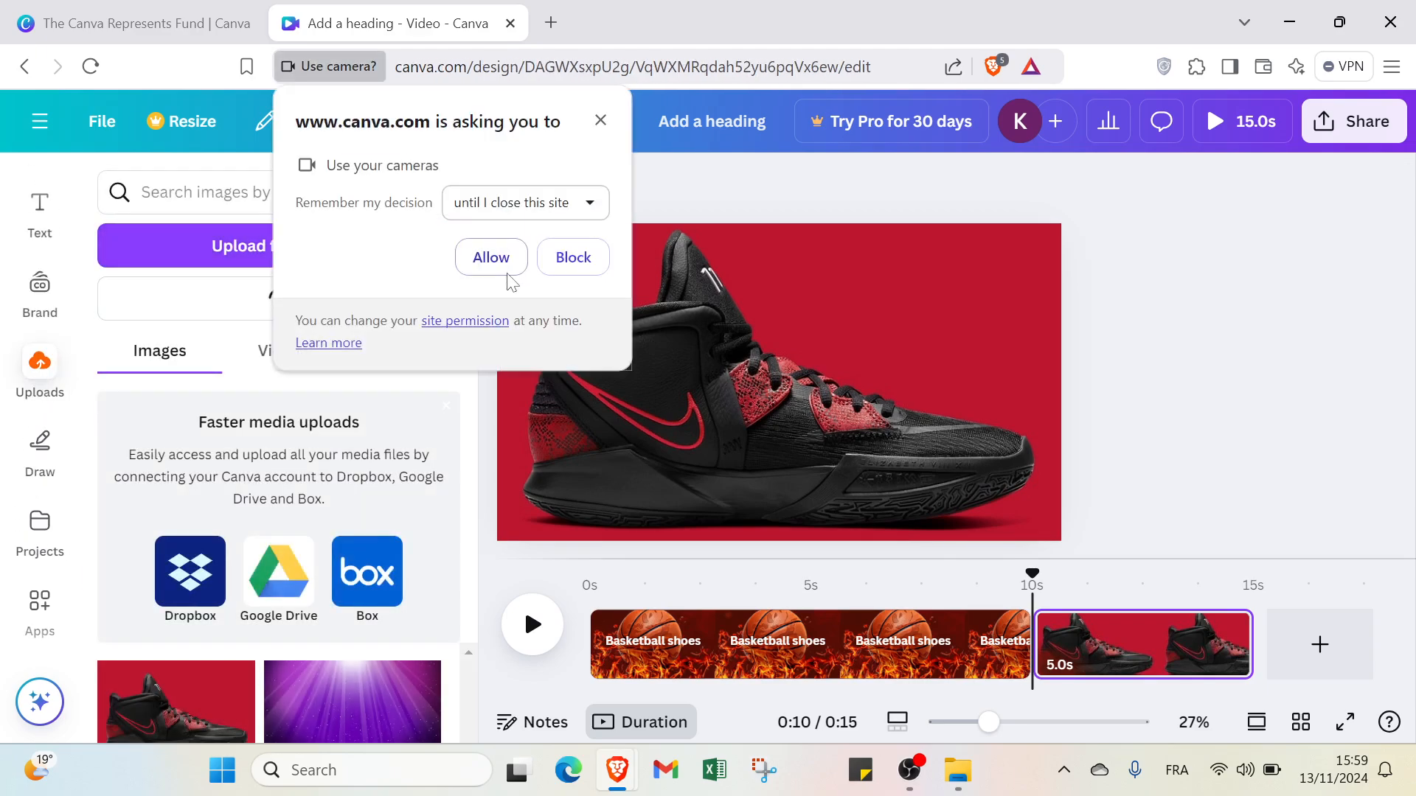
click(499, 262)
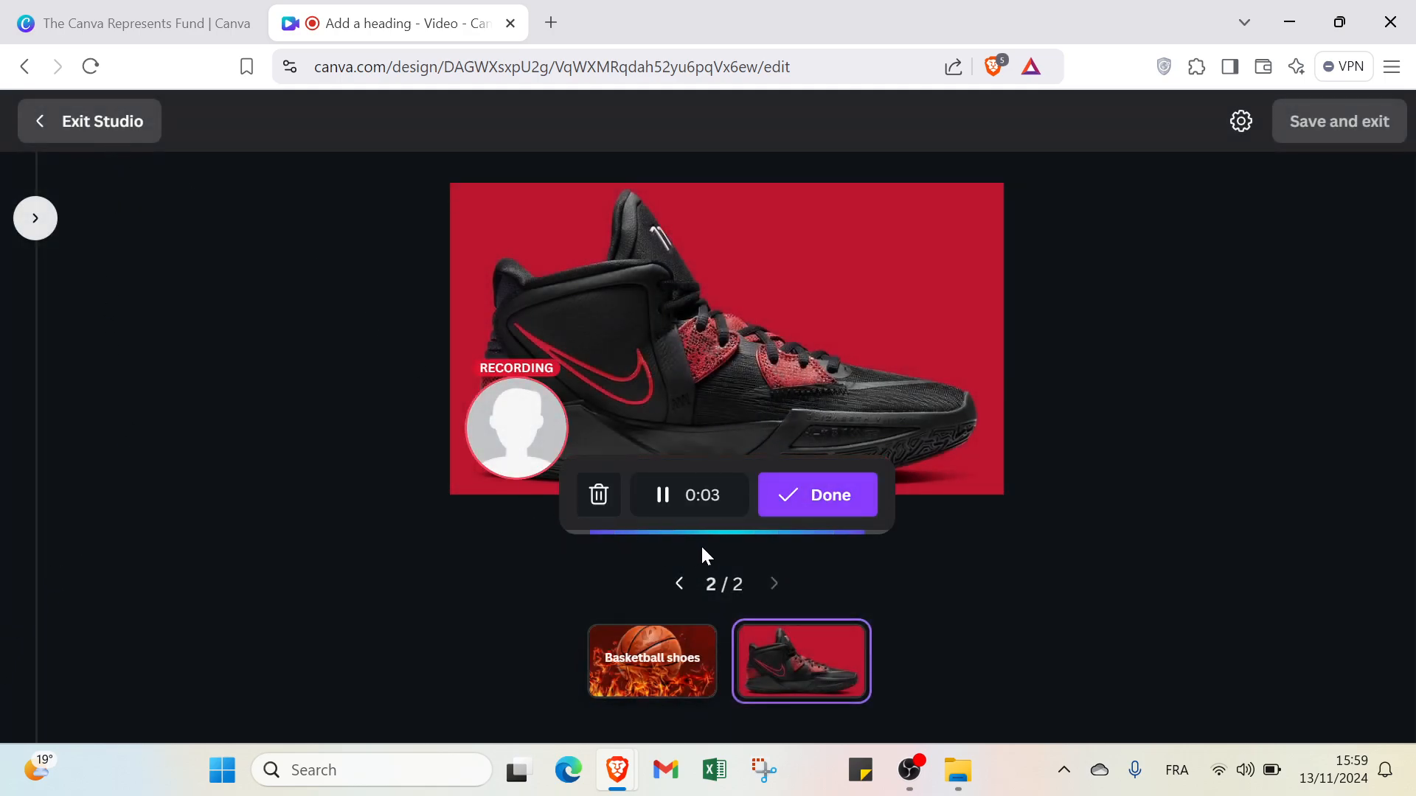
click(826, 504)
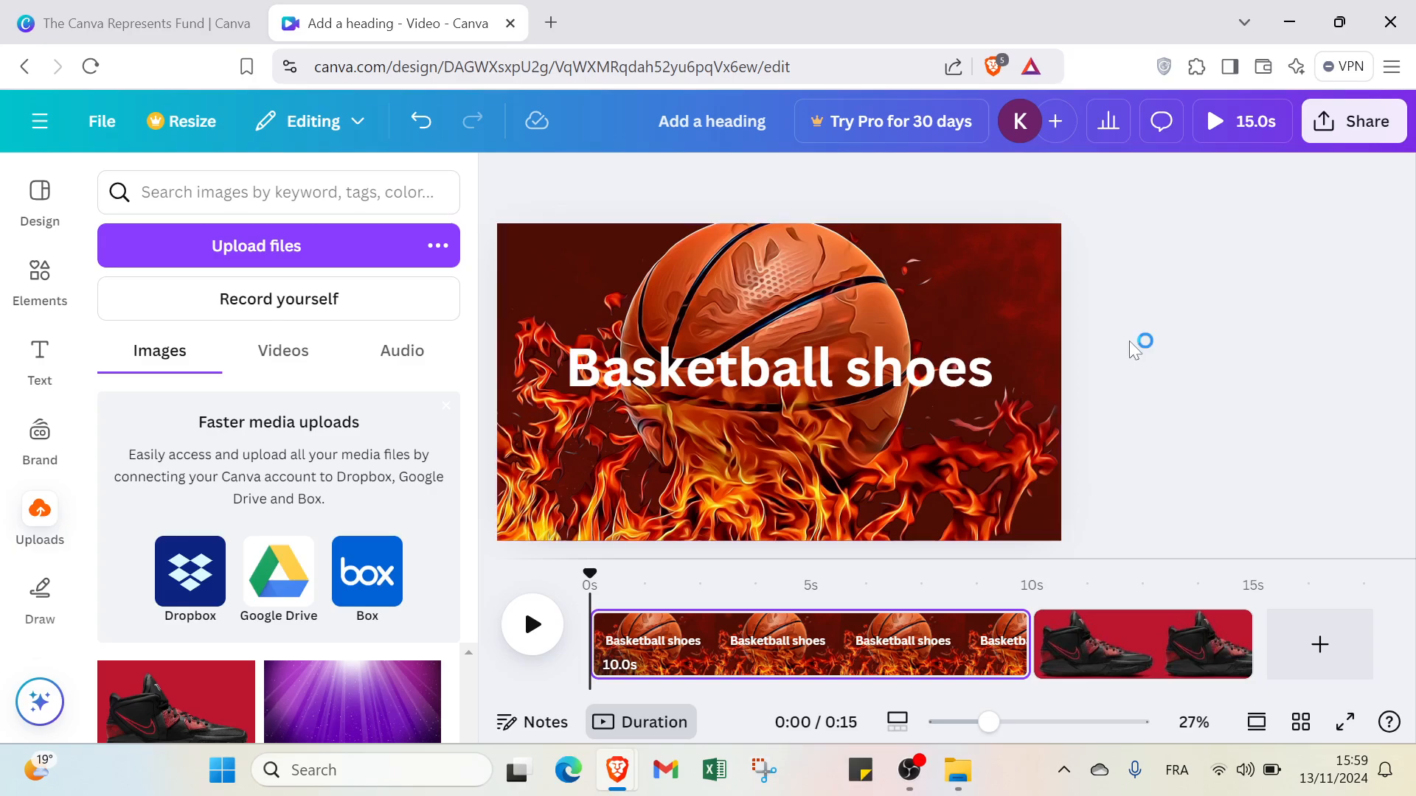
- Examine the design's sharing options, including the collaboration link access levels and further ways to publish, and close them without changes
click(1353, 123)
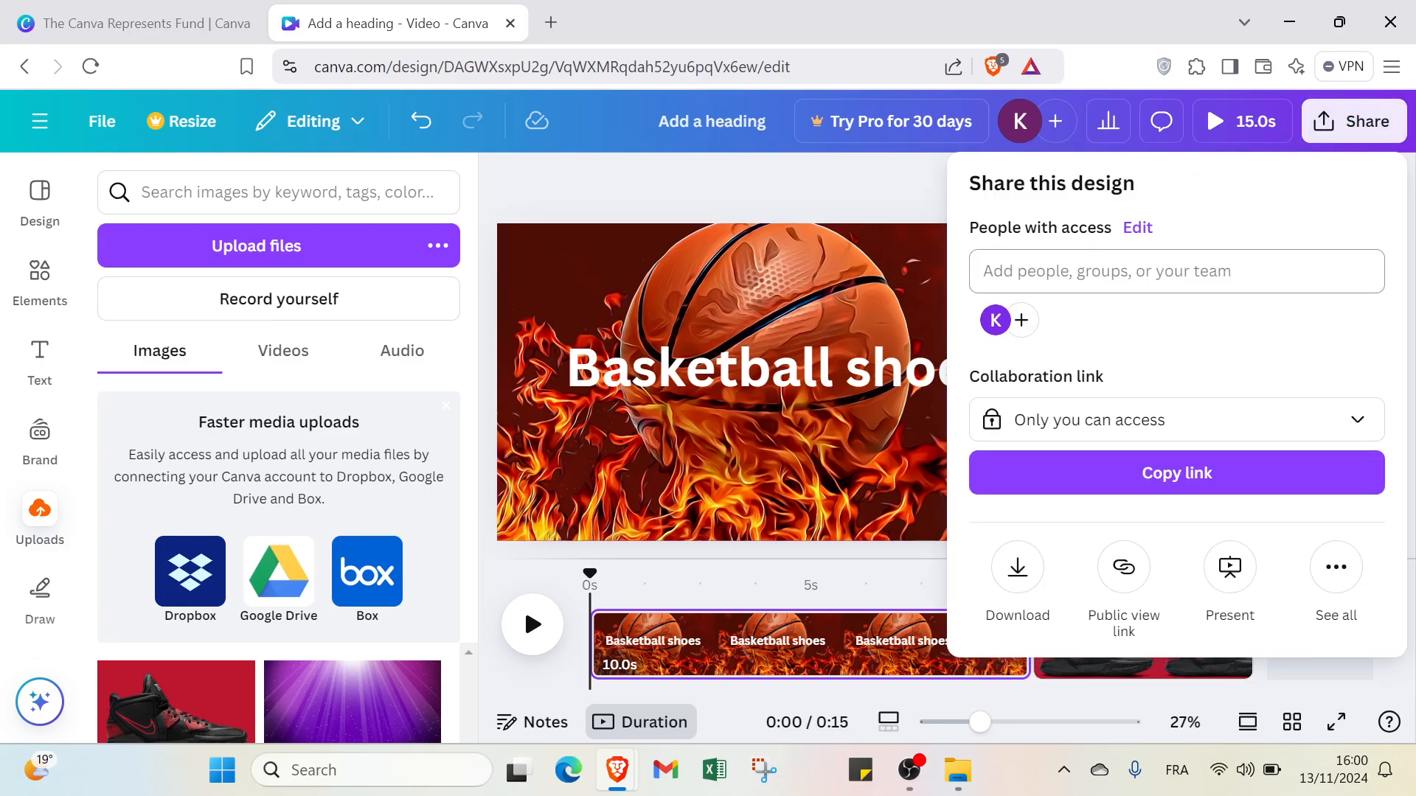
click(1090, 420)
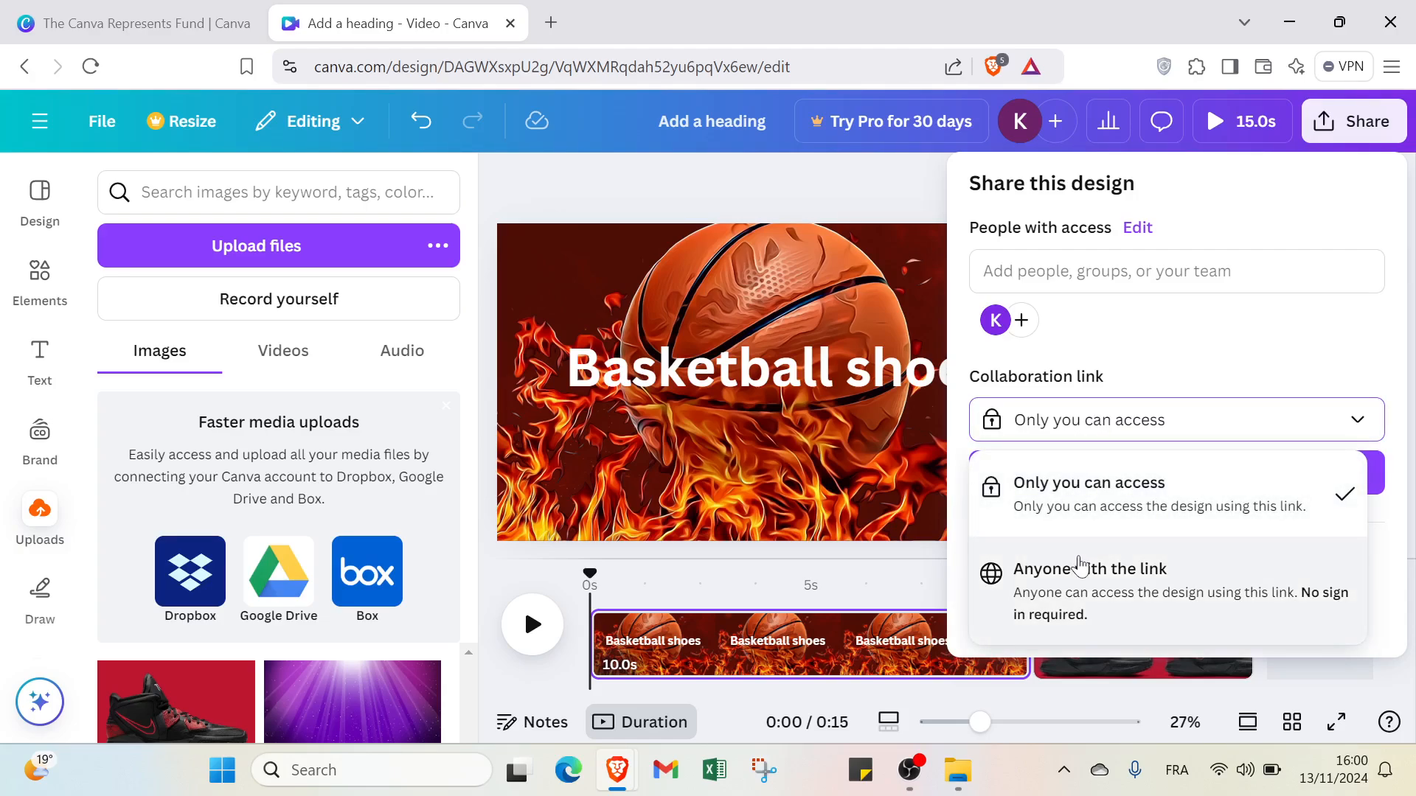
click(1093, 420)
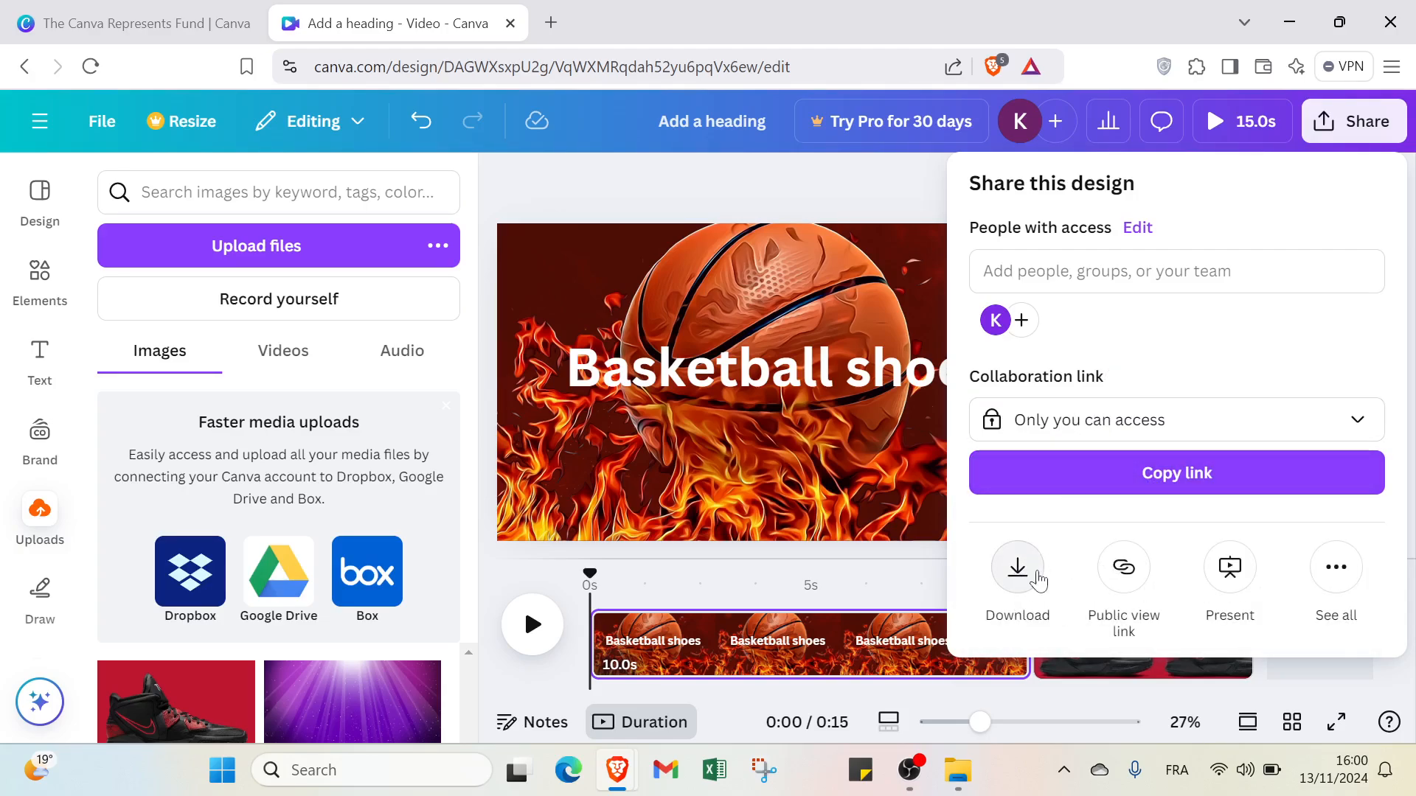
click(1347, 590)
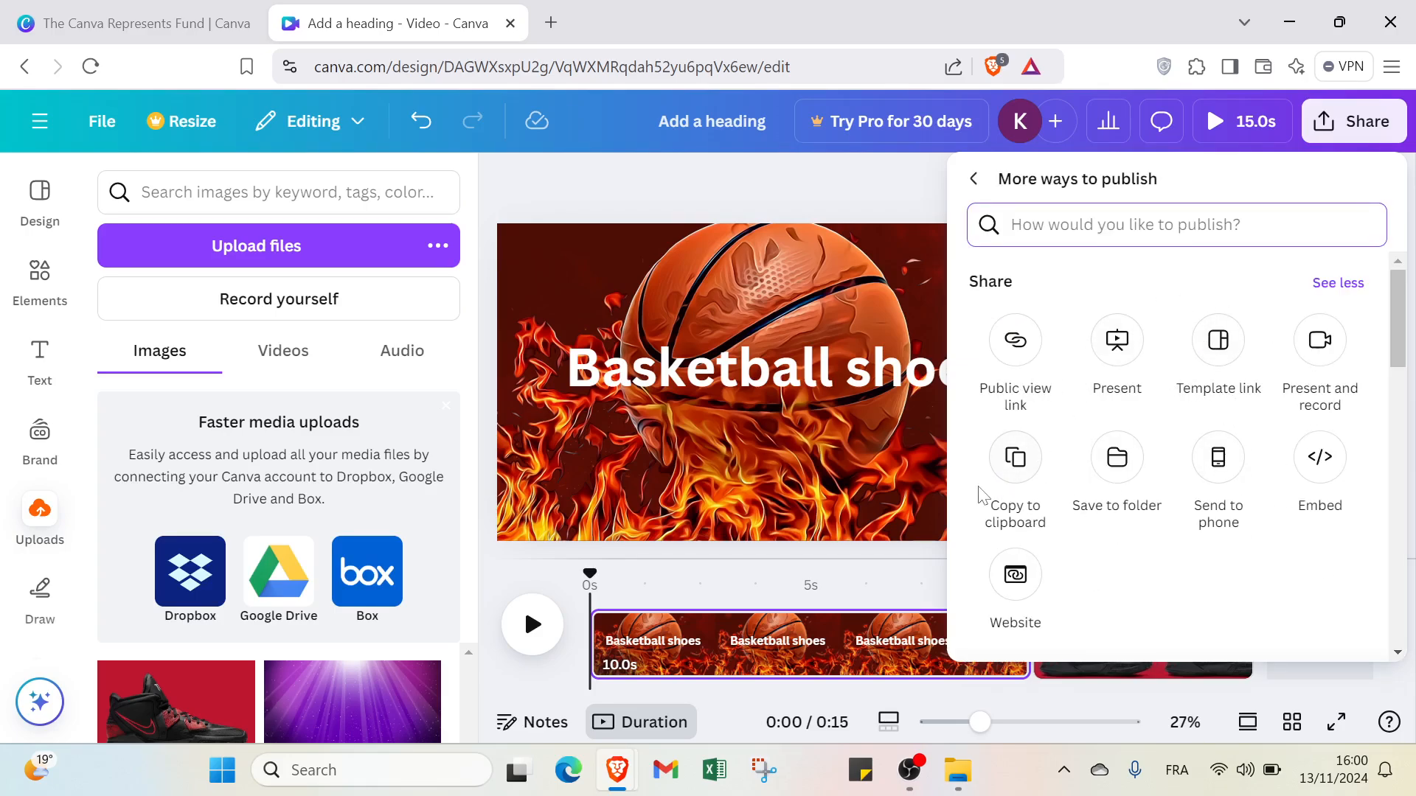
click(975, 179)
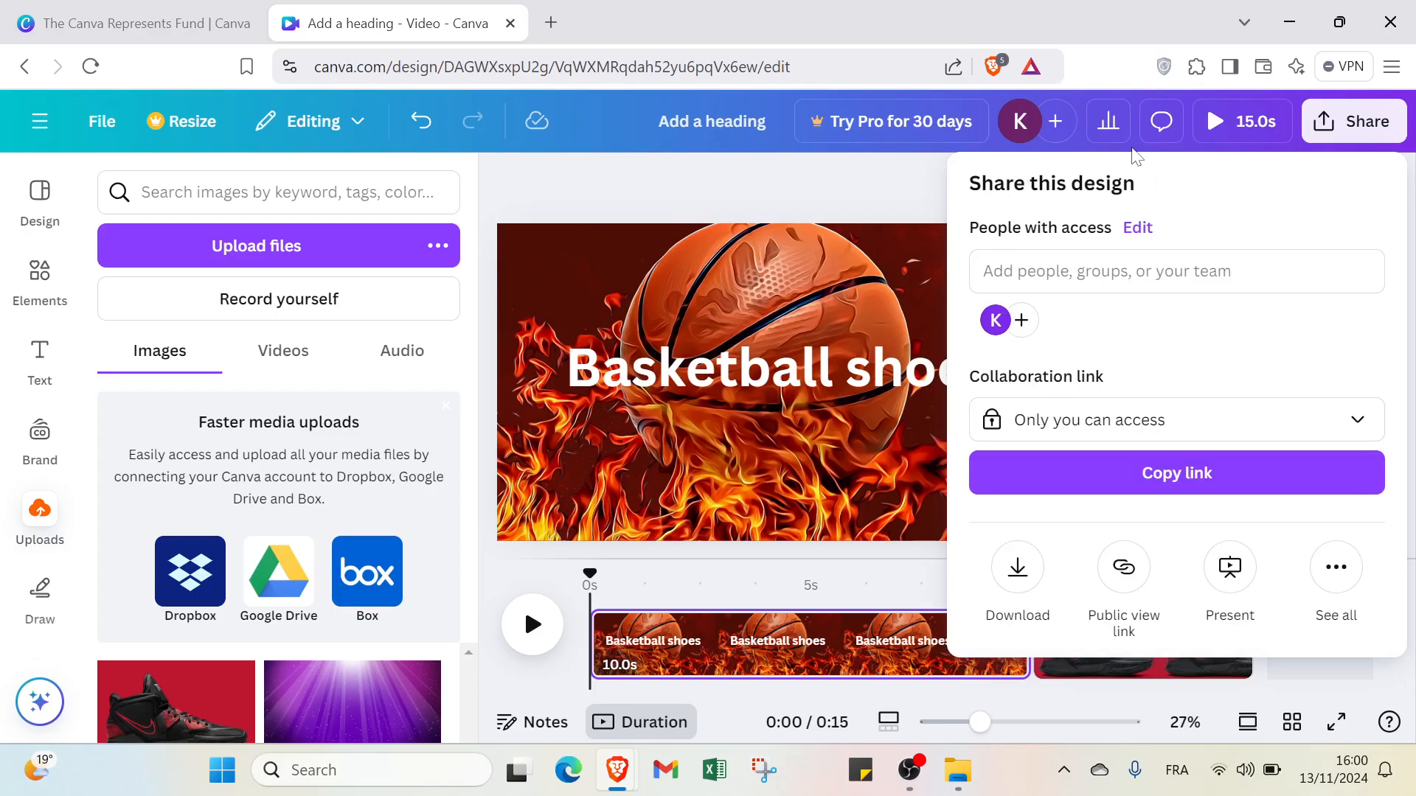
click(834, 190)
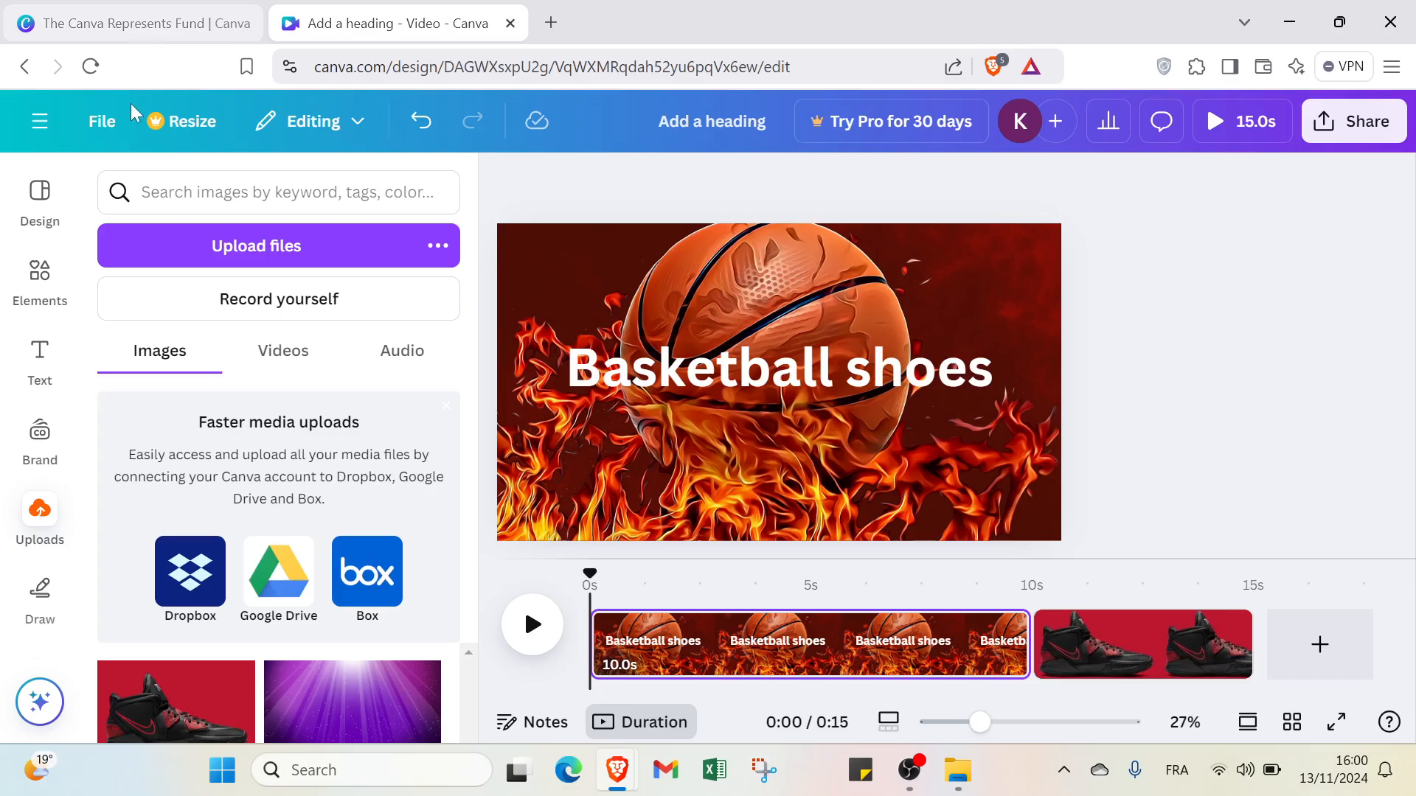
- Leave the video design and return to the Canva home page
click(44, 136)
click(44, 146)
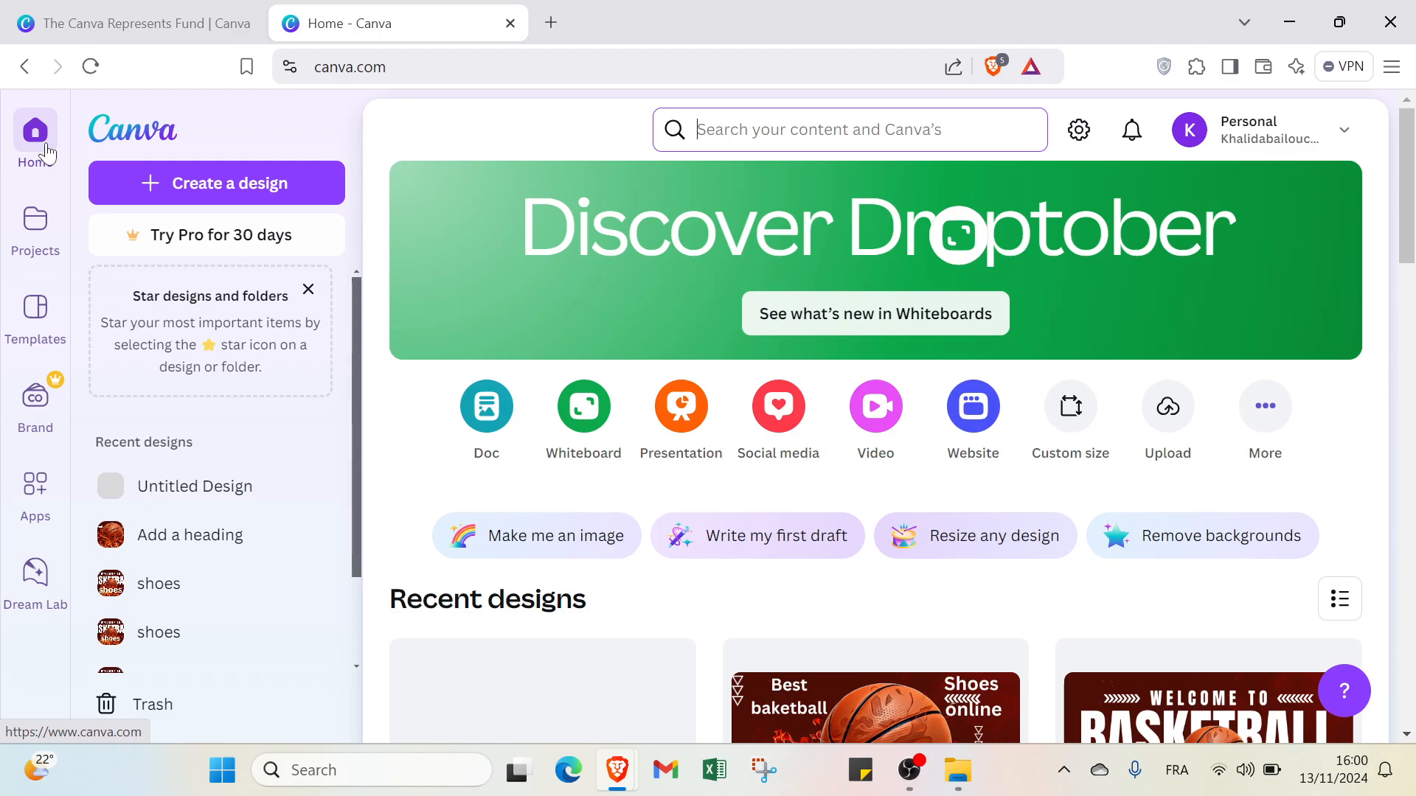
click(145, 21)
click(307, 33)
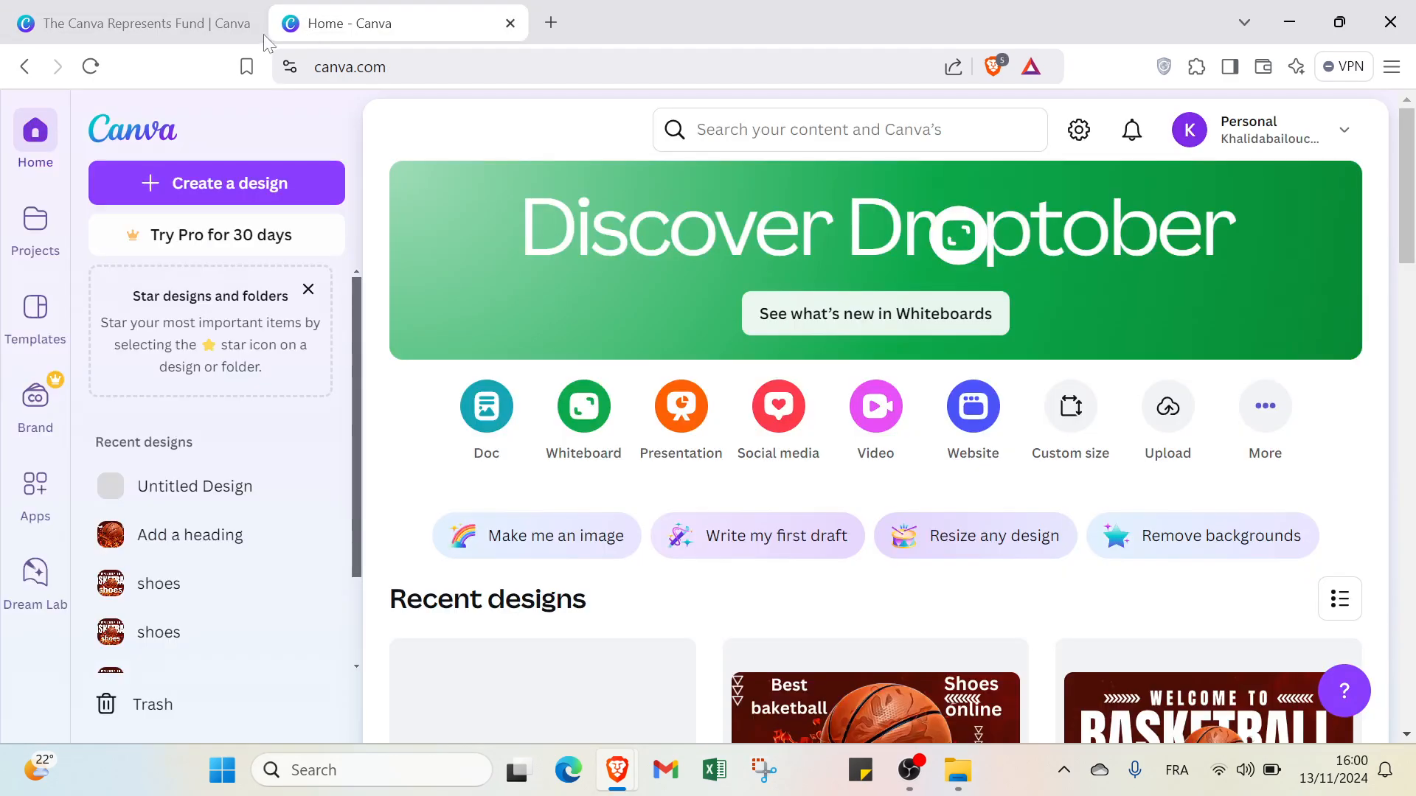